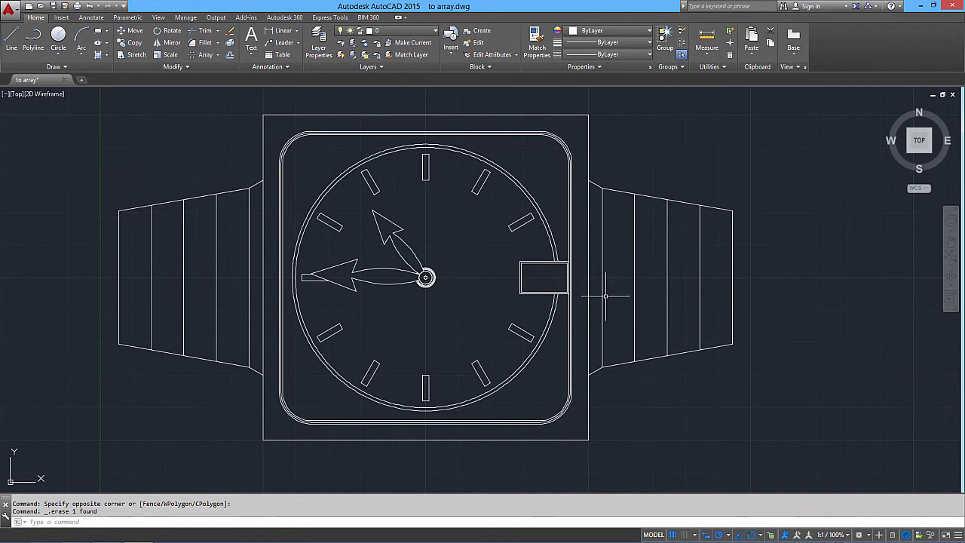
# Start a Multiline Text across the date window's inner rectangle, from lower-left to upper-right corner, with Middle Center (MC) justification
pyautogui.moveTo(615, 304)
pyautogui.mouseDown(button='middle')
pyautogui.moveTo(623, 303)
pyautogui.moveTo(614, 309)
pyautogui.mouseUp(button='middle')
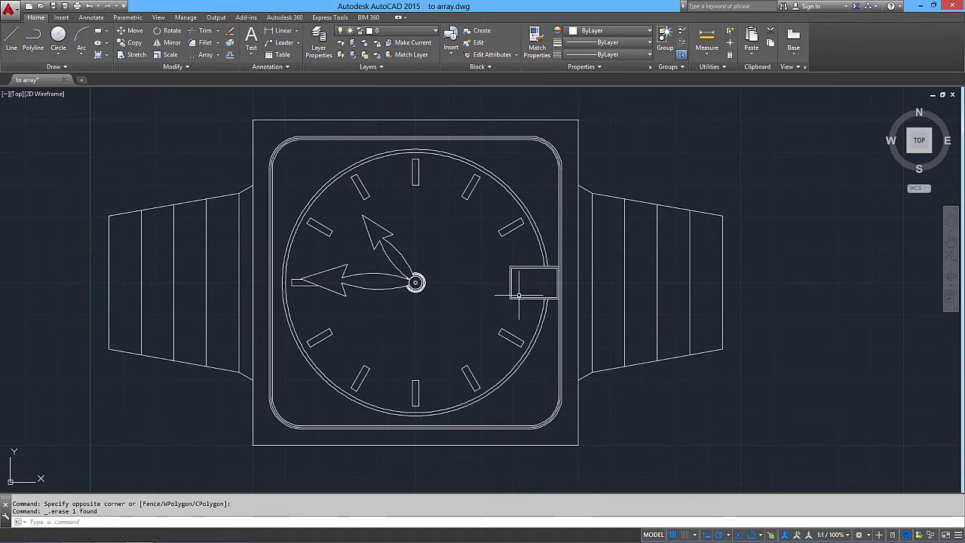
pyautogui.scroll(8, 534, 289)
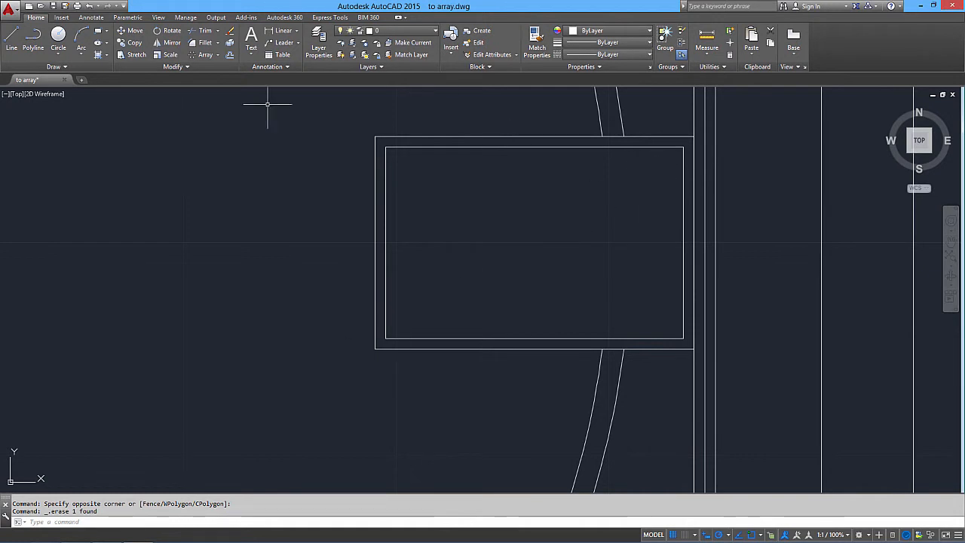
pyautogui.click(251, 50)
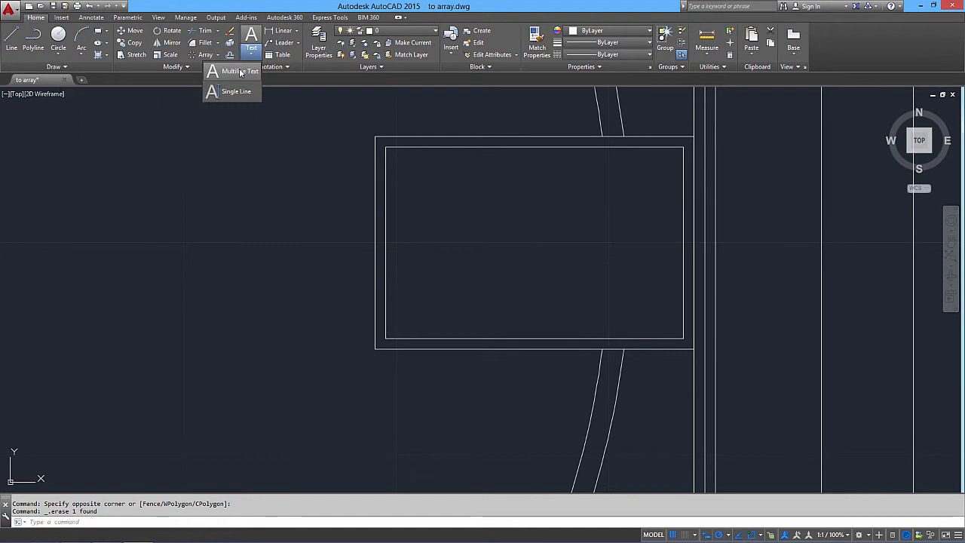
pyautogui.click(241, 72)
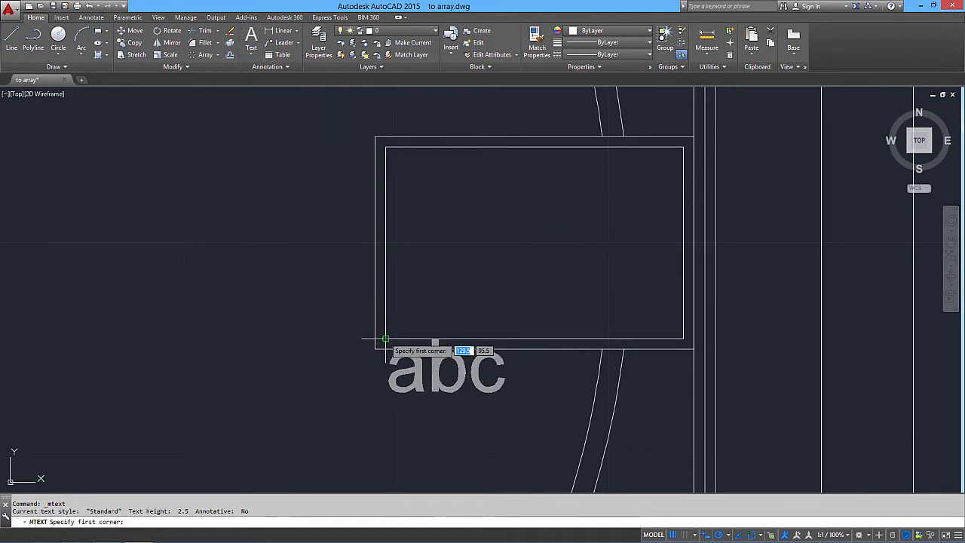
pyautogui.click(385, 339)
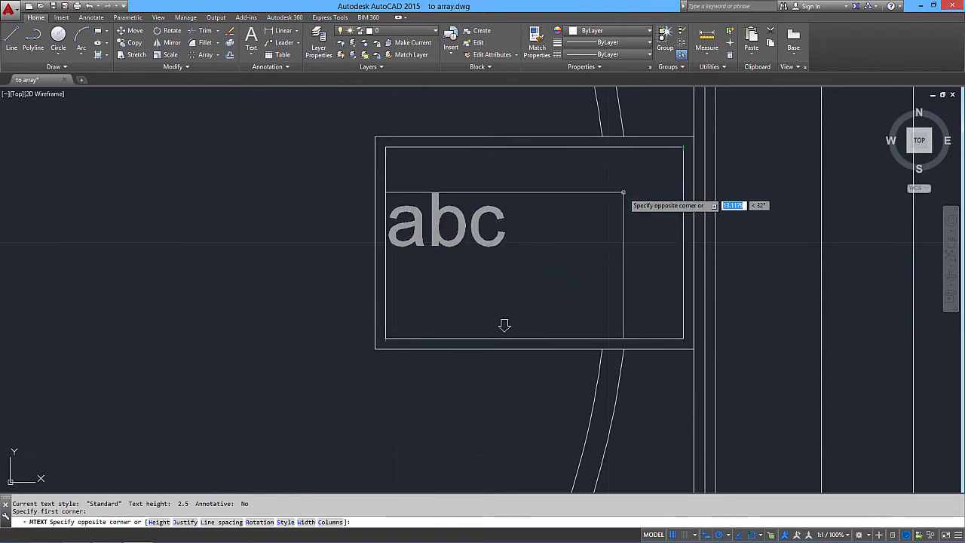
pyautogui.press('Down')
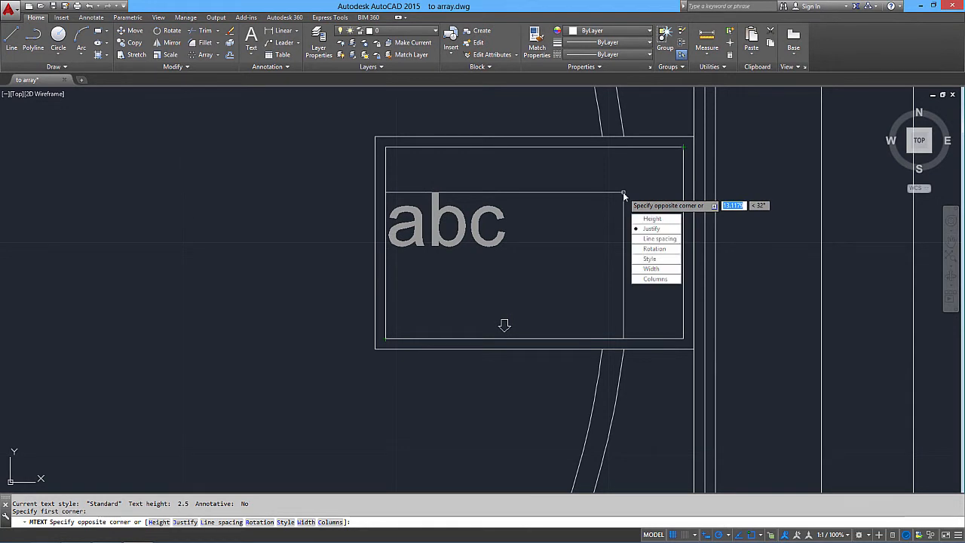
pyautogui.press('Return')
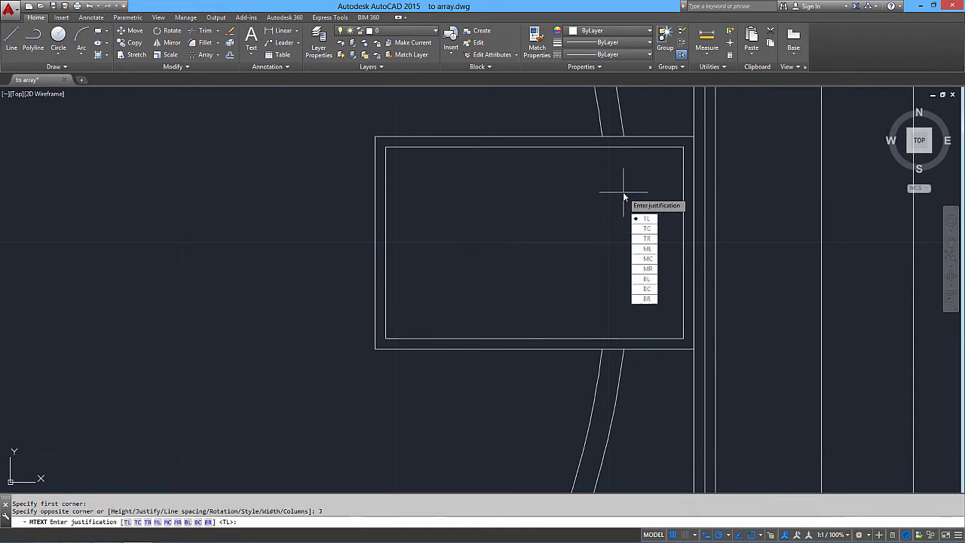
pyautogui.press('Down')
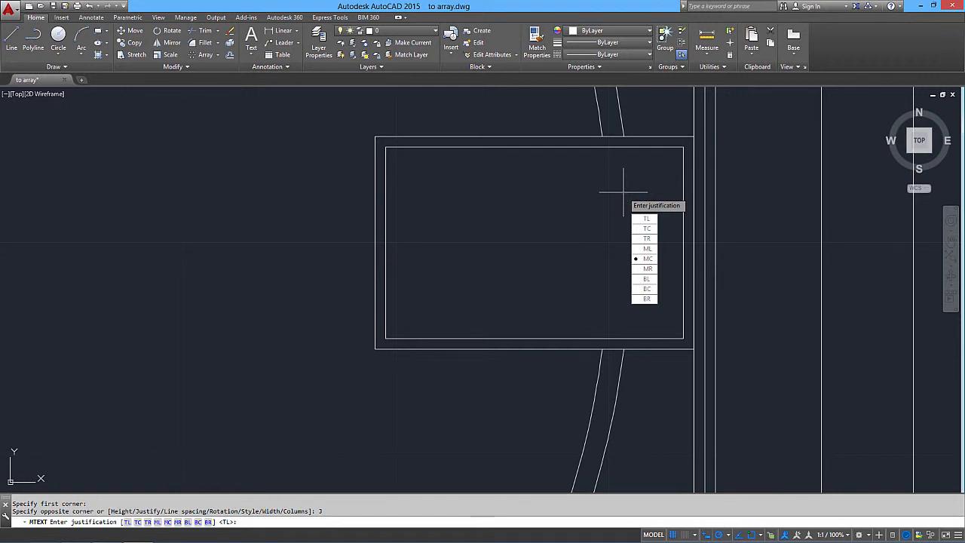
pyautogui.press('Return')
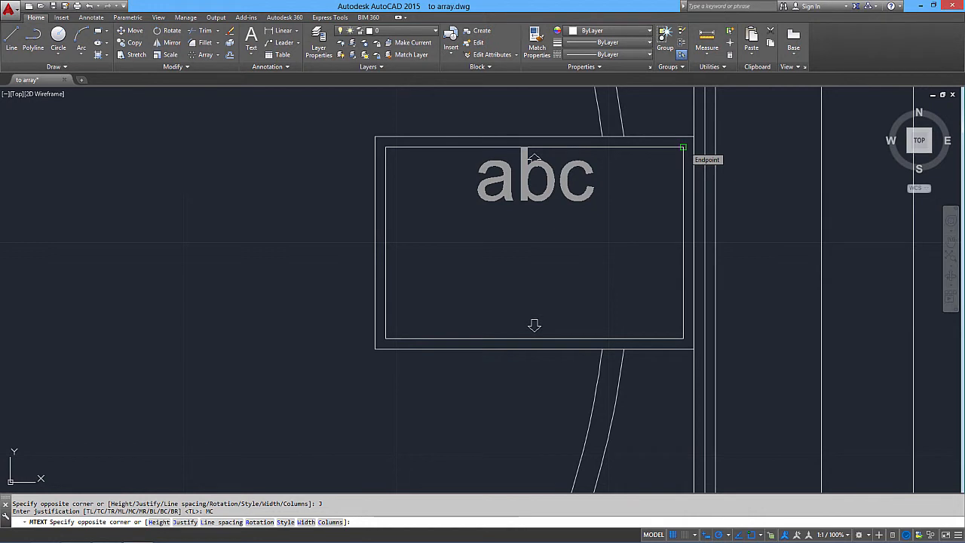
pyautogui.click(683, 147)
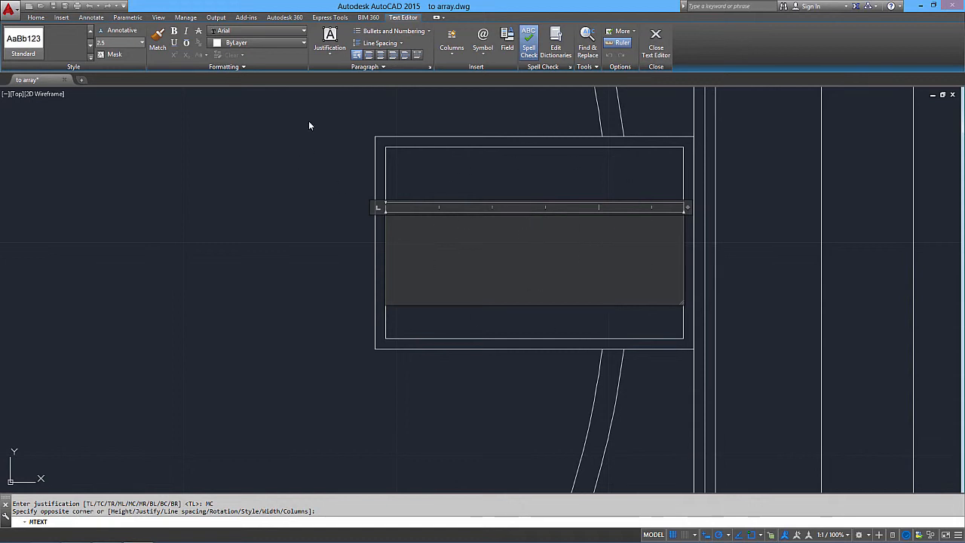
# Set the text font to Arial Rounded MT Bold, enter "WED 09" and finish the text
pyautogui.click(257, 30)
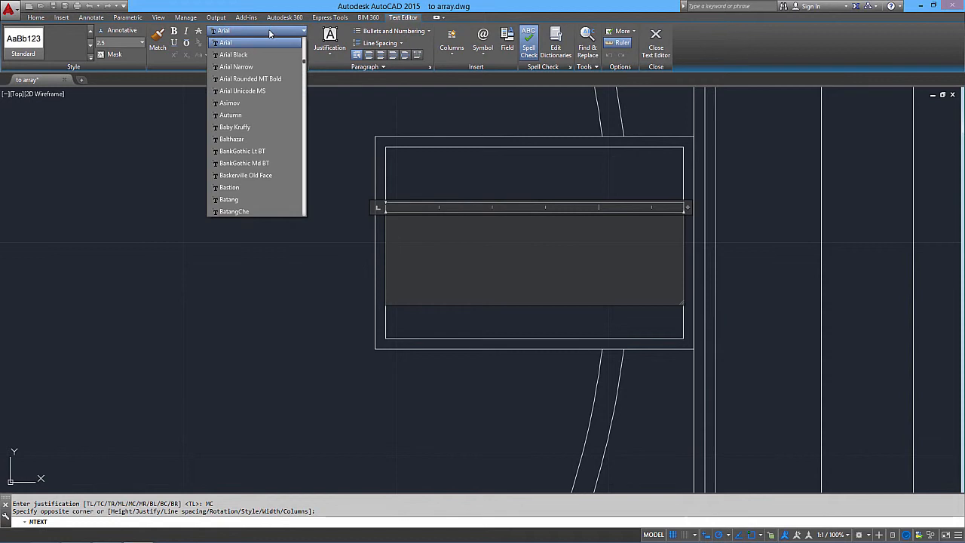
pyautogui.click(259, 79)
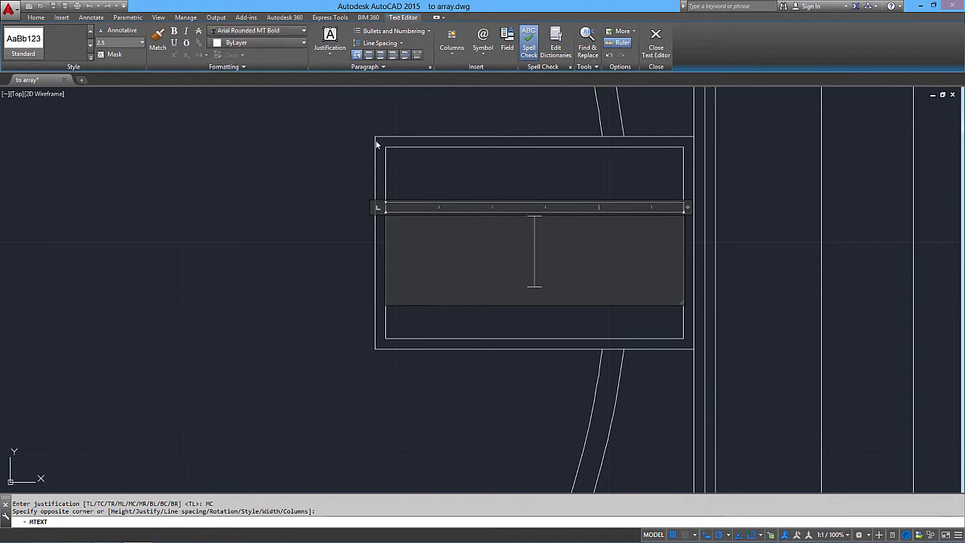
pyautogui.write('WE')
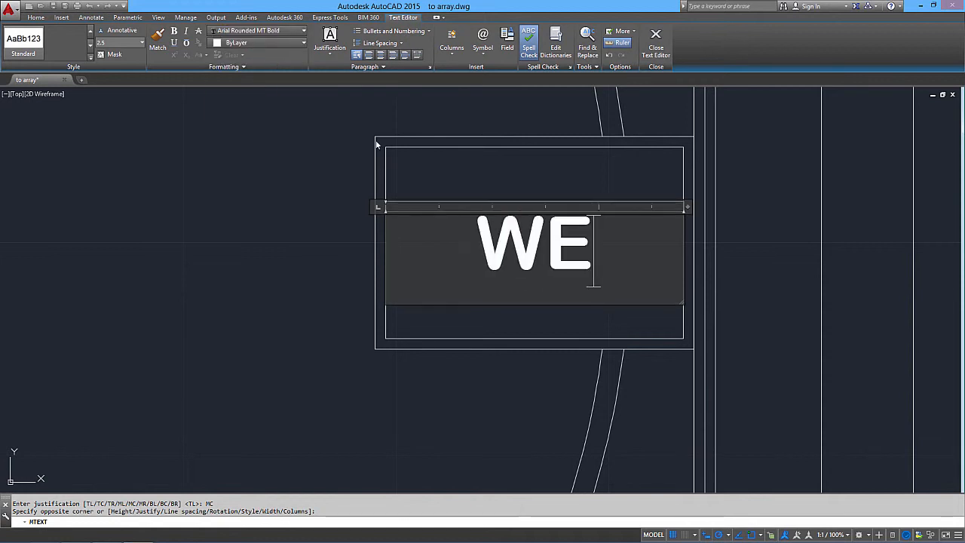
pyautogui.write('D 09')
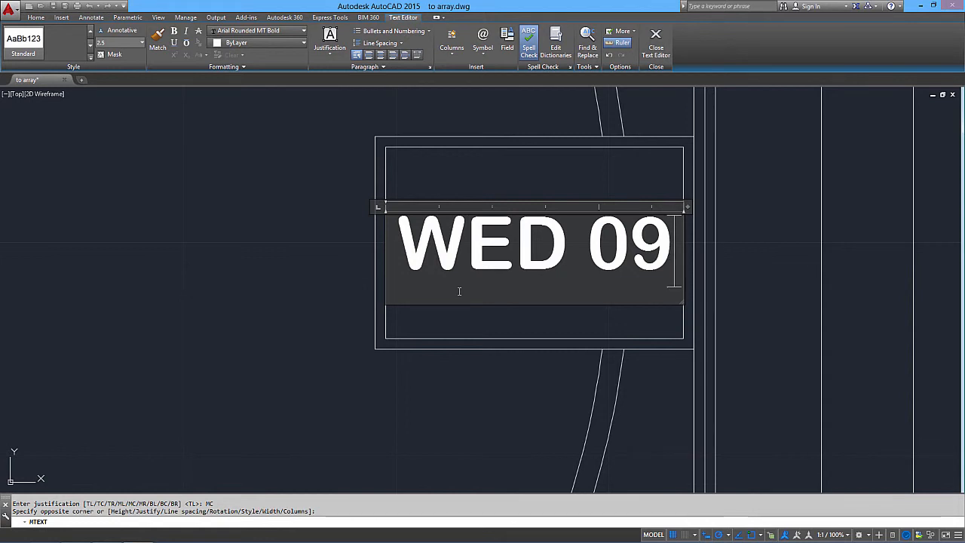
pyautogui.hotkey('ctrl', 'Return')
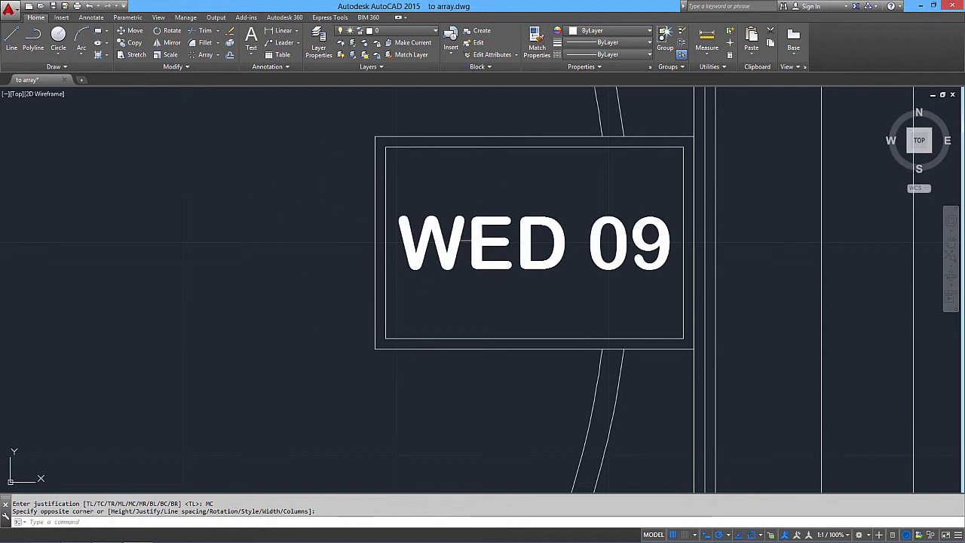
# Reopen the "WED 09" text for editing, reapply Middle Center justification to all of it, and close the editor
pyautogui.click(484, 220)
pyautogui.click(476, 219)
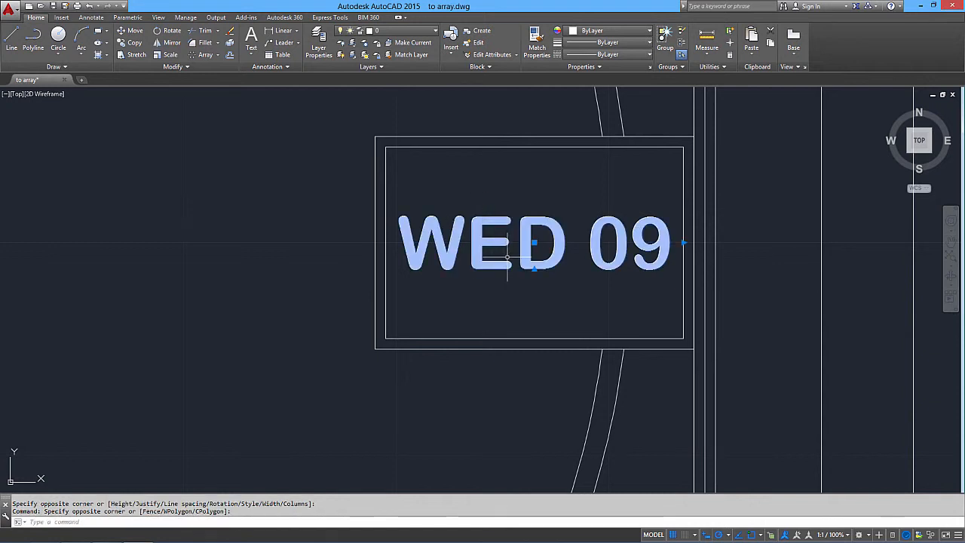
pyautogui.doubleClick(471, 220)
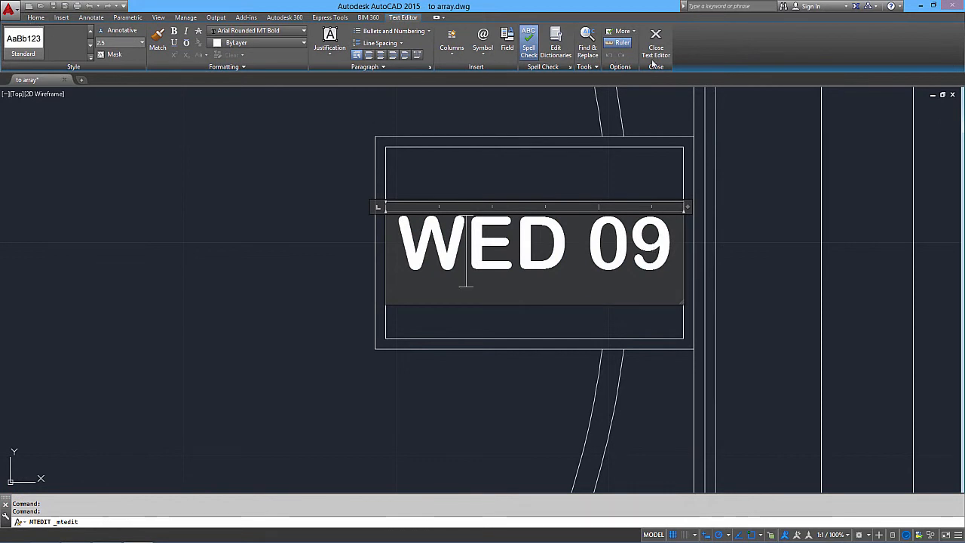
pyautogui.moveTo(674, 245); pyautogui.dragTo(390, 256)
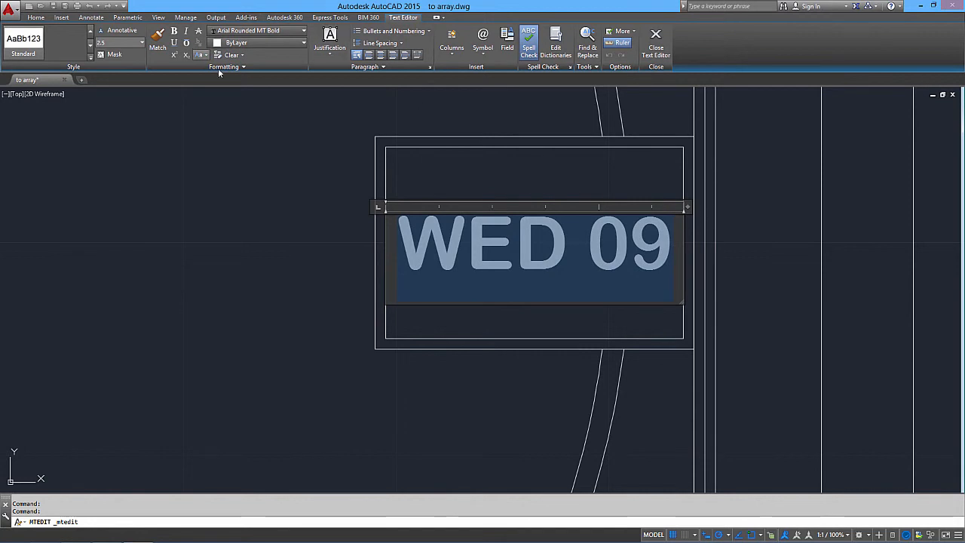
pyautogui.click(339, 60)
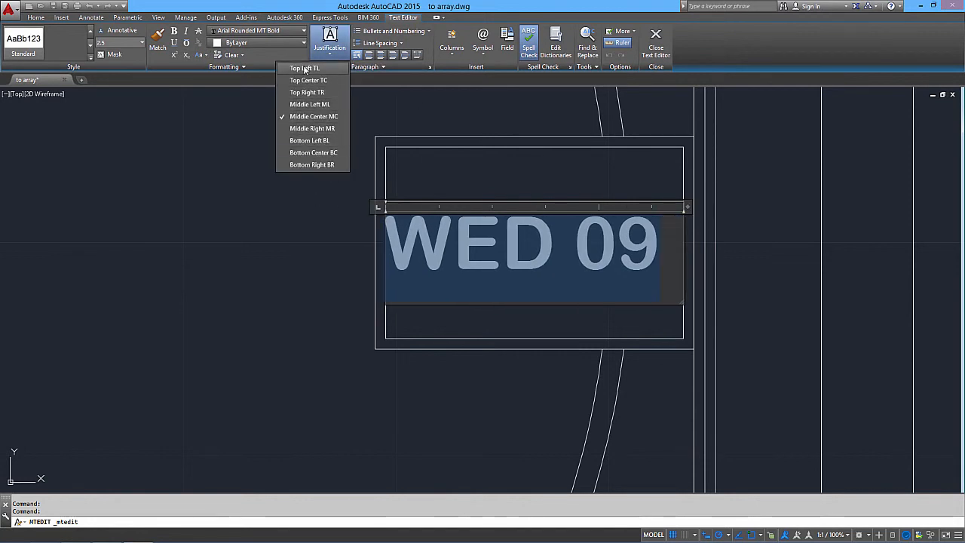
pyautogui.click(311, 116)
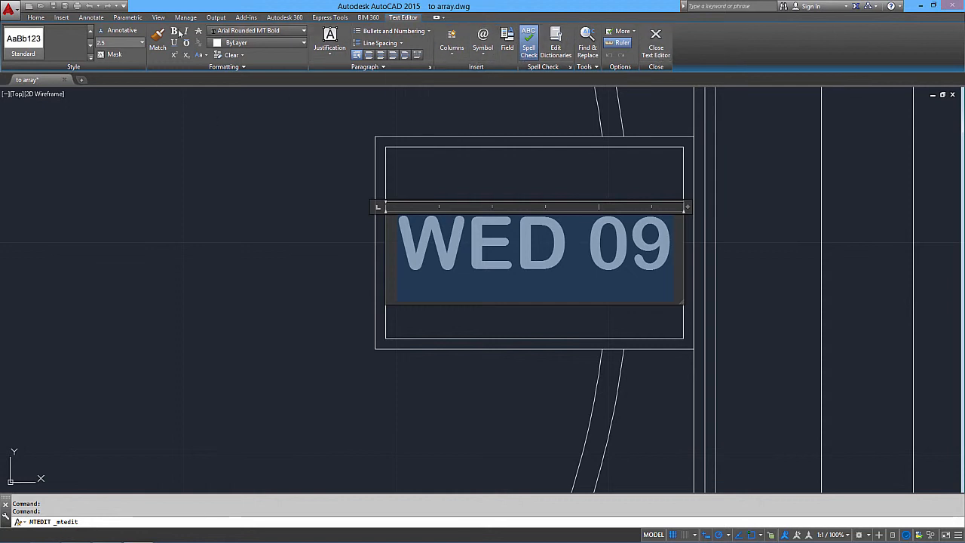
pyautogui.click(349, 138)
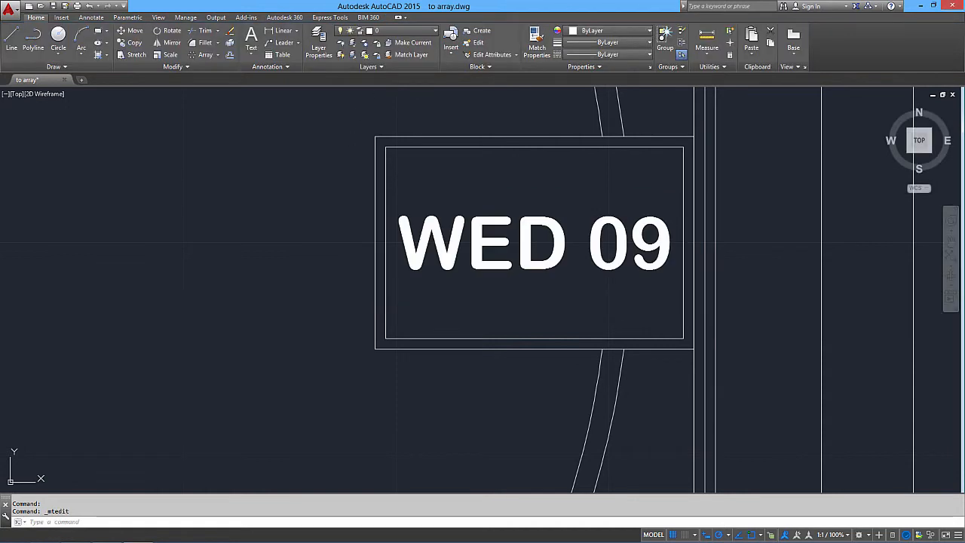
# Examine the drawing's Text Style settings and close them without making changes
pyautogui.scroll(-5, 468, 188)
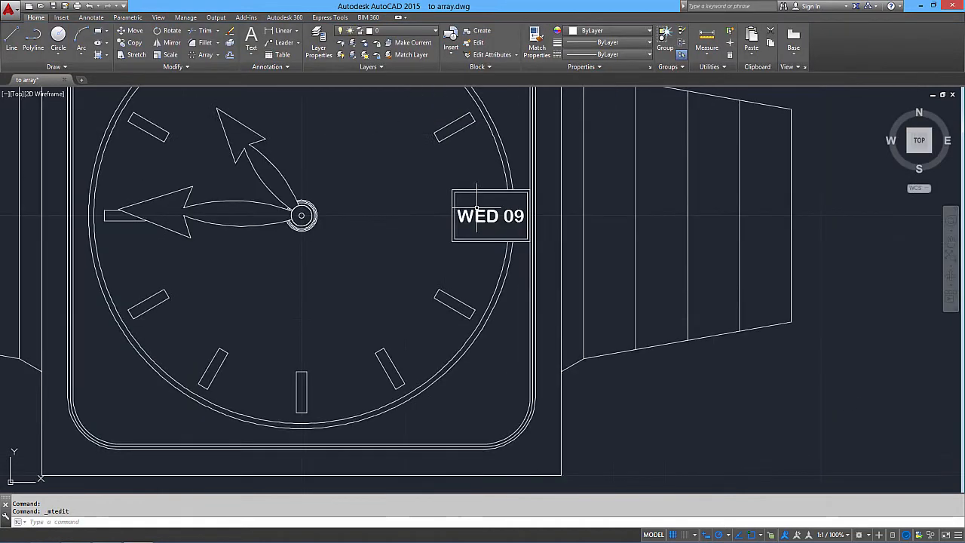
pyautogui.moveTo(474, 265); pyautogui.dragTo(593, 267, button='middle')
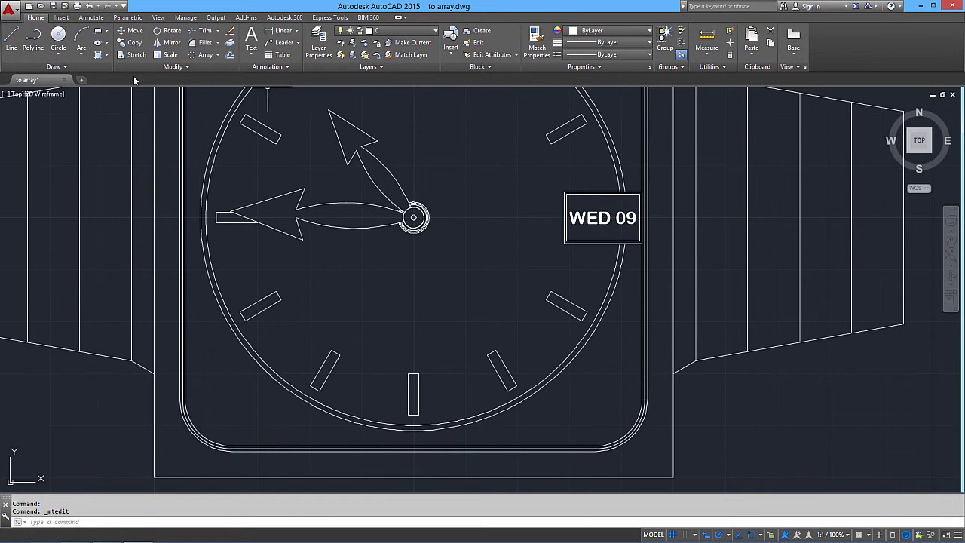
pyautogui.click(280, 66)
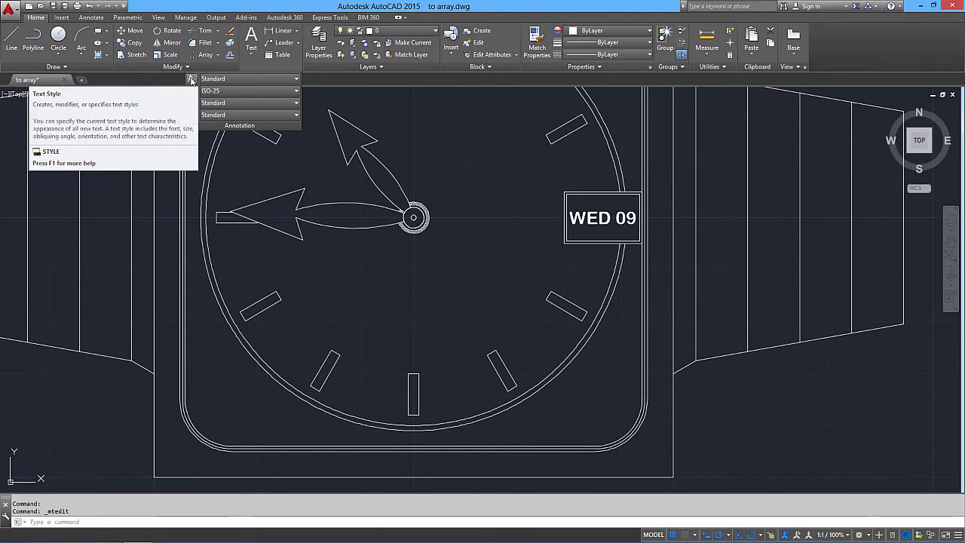
pyautogui.click(192, 81)
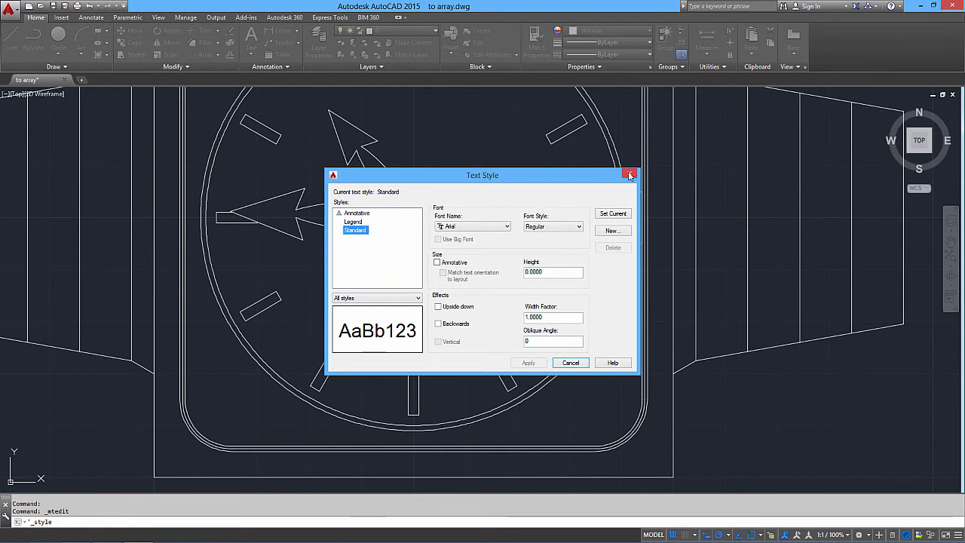
pyautogui.click(630, 175)
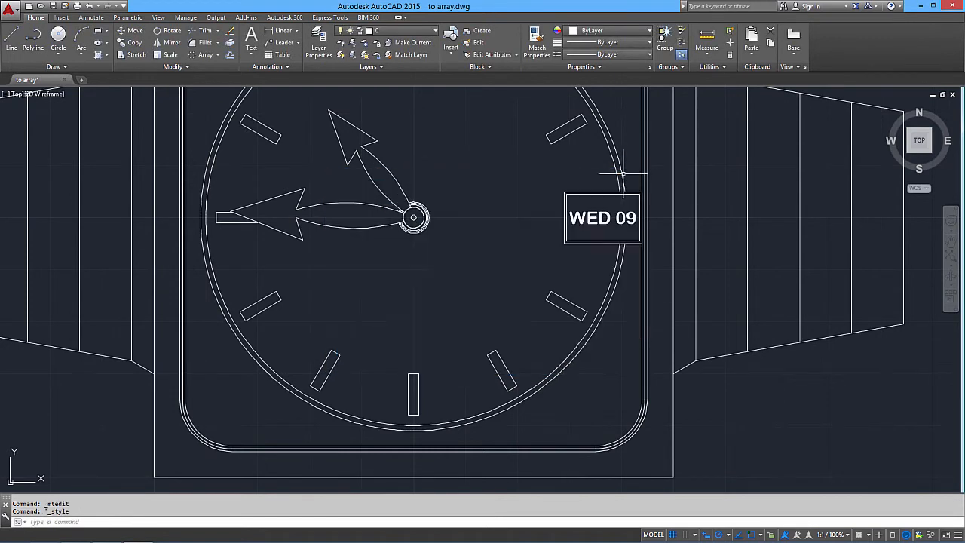
pyautogui.click(91, 17)
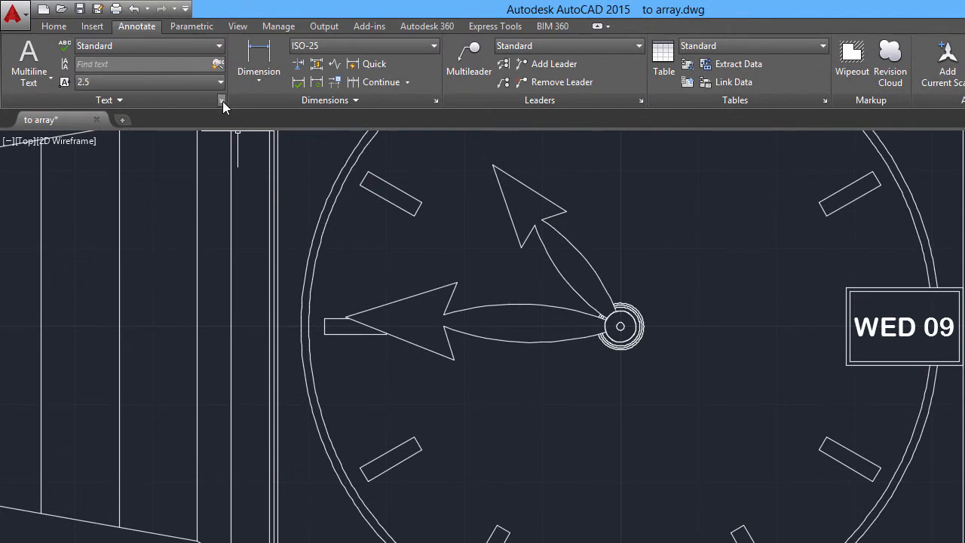
pyautogui.click(222, 101)
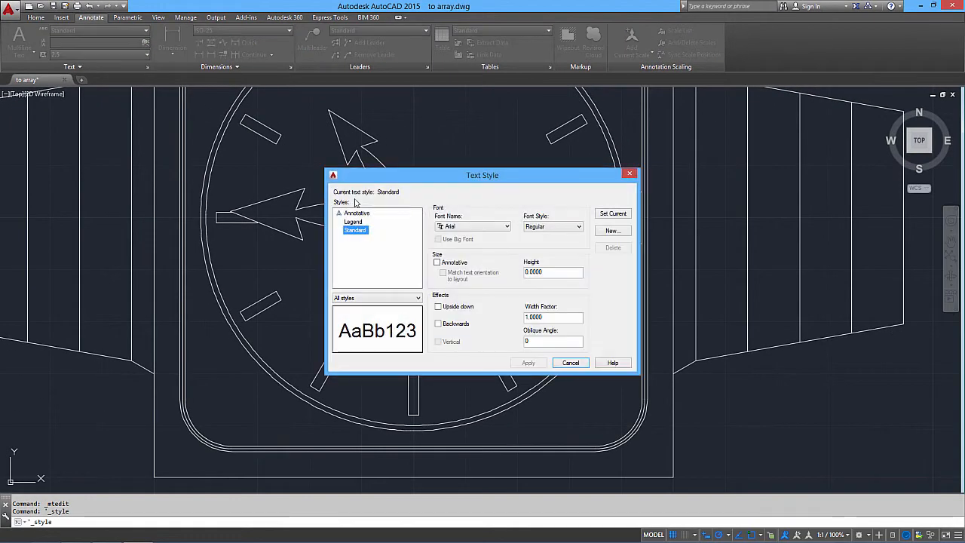
pyautogui.click(631, 174)
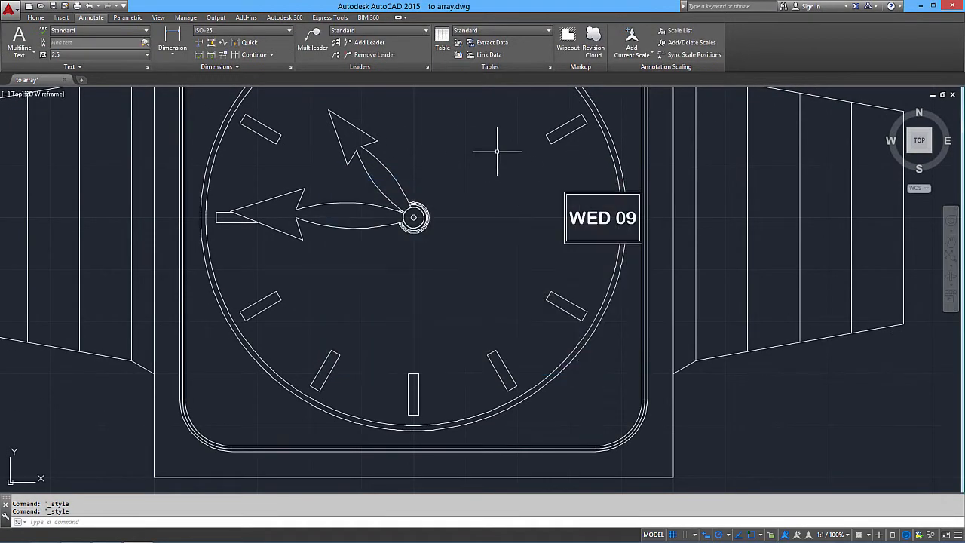
# Create a new text style named STOLEX in the Text Style settings
pyautogui.write('ST')
pyautogui.press('Return')
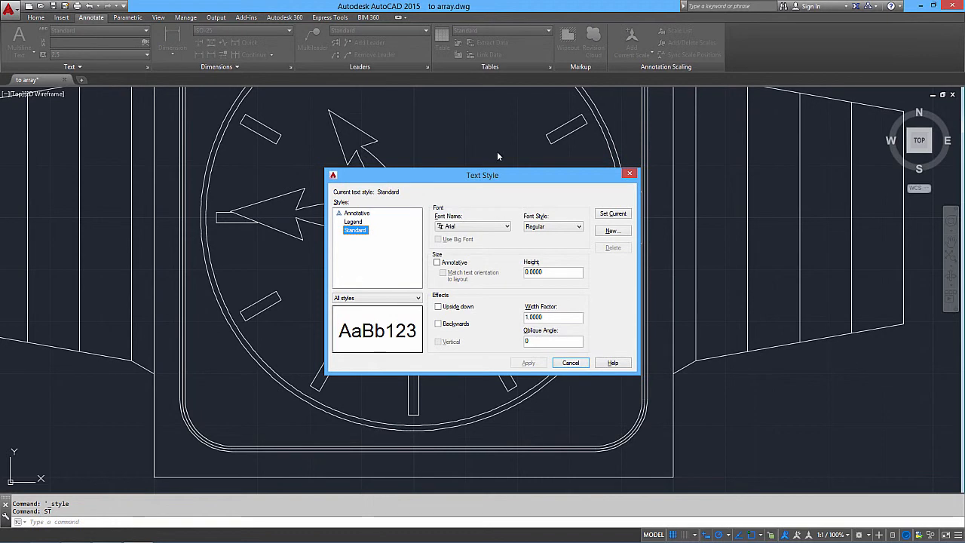
pyautogui.moveTo(500, 178); pyautogui.dragTo(445, 154)
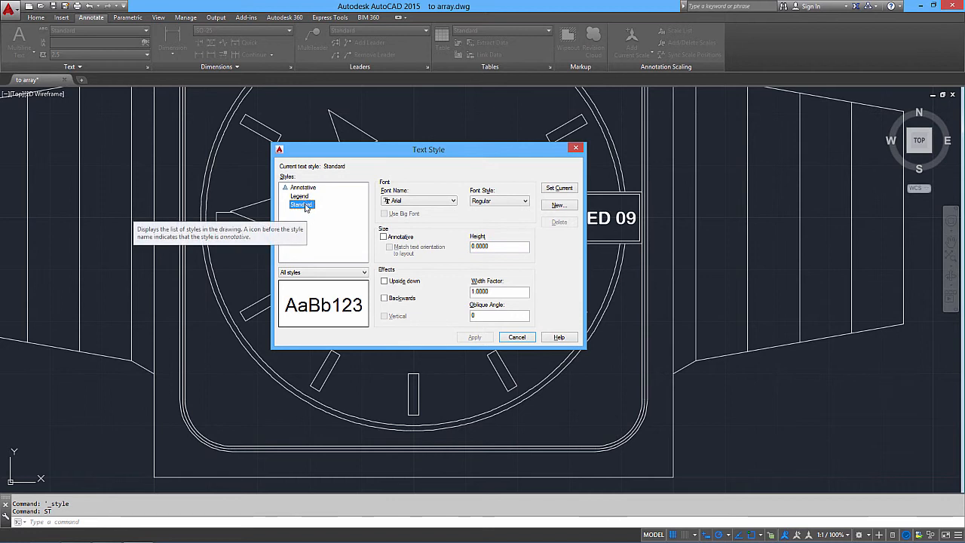
pyautogui.click(331, 227)
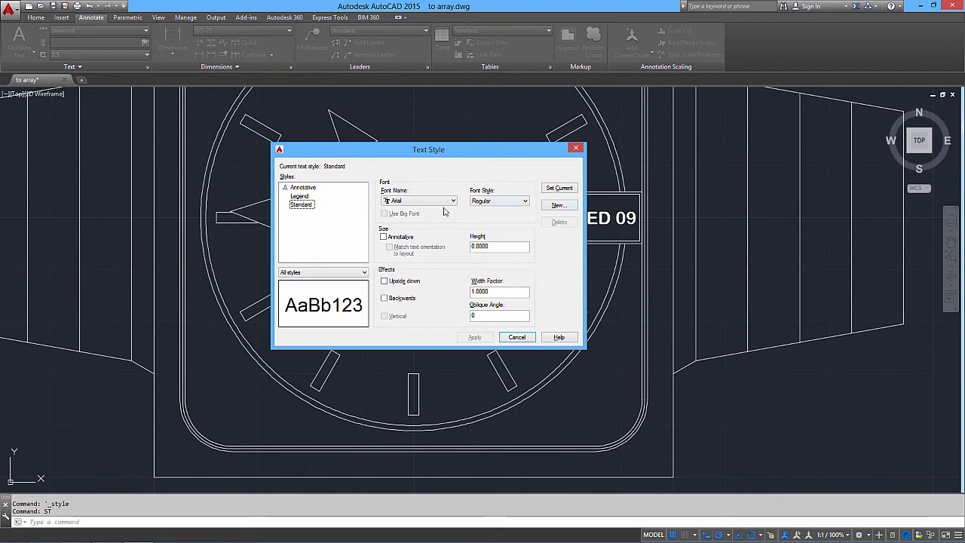
pyautogui.click(556, 205)
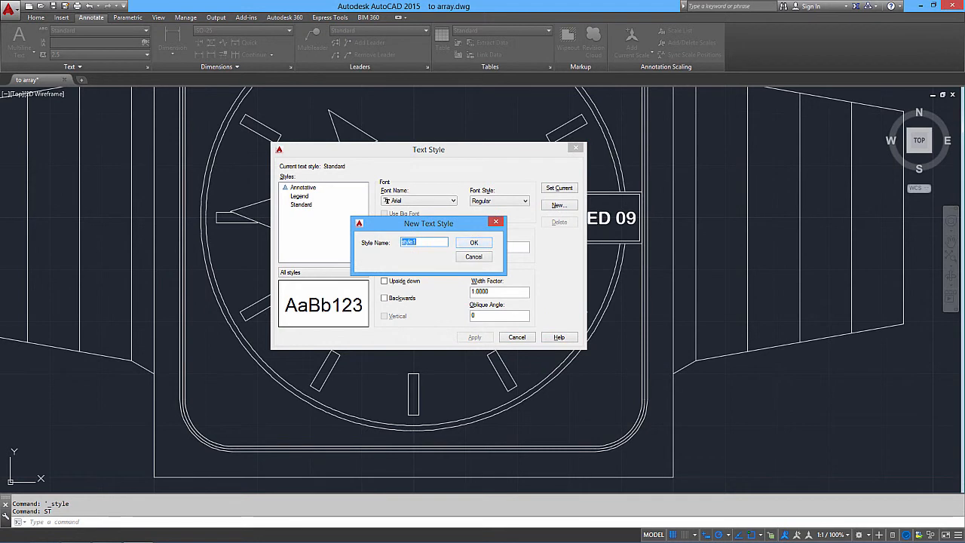
pyautogui.write('STOLEX')
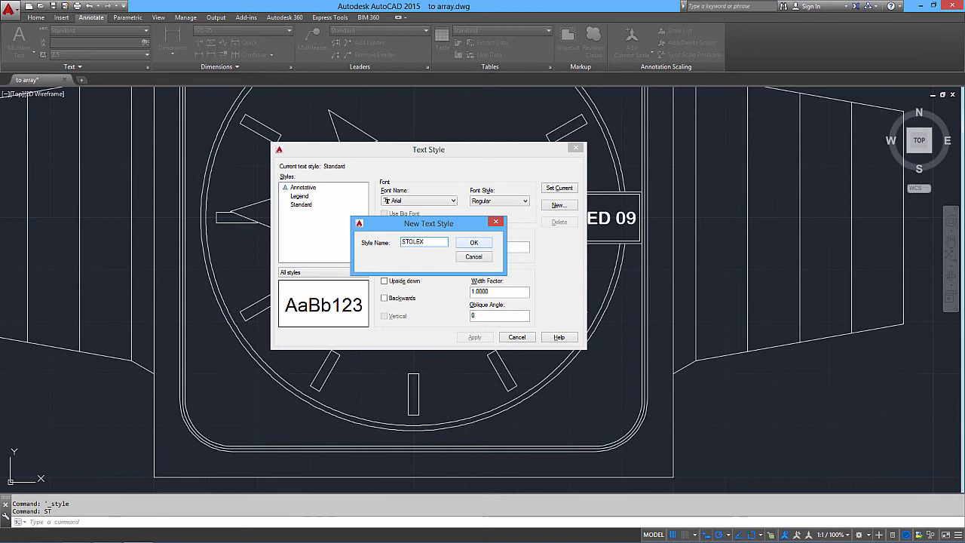
pyautogui.click(474, 242)
# Set the STOLEX text style's height to 5 and its font to Book Antiqua
pyautogui.doubleClick(500, 248)
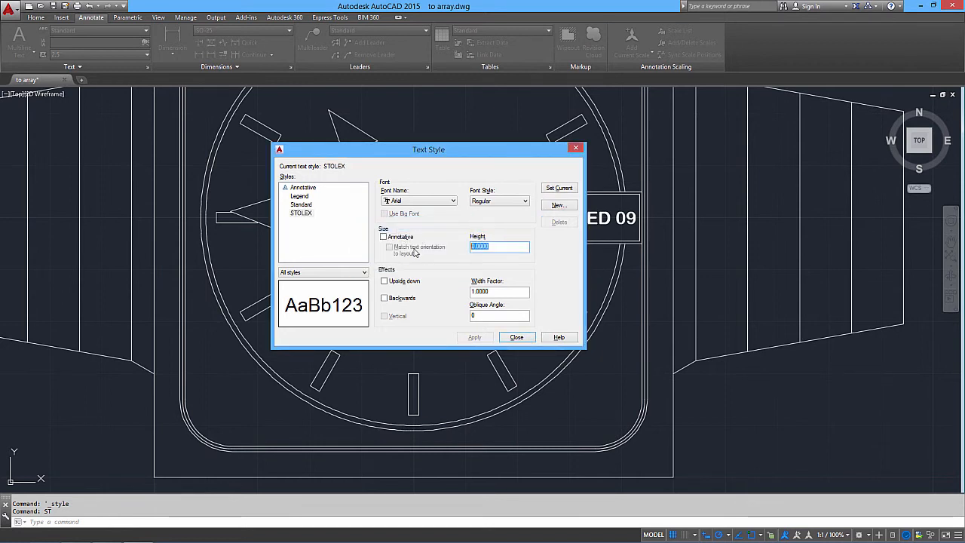
pyautogui.write('5')
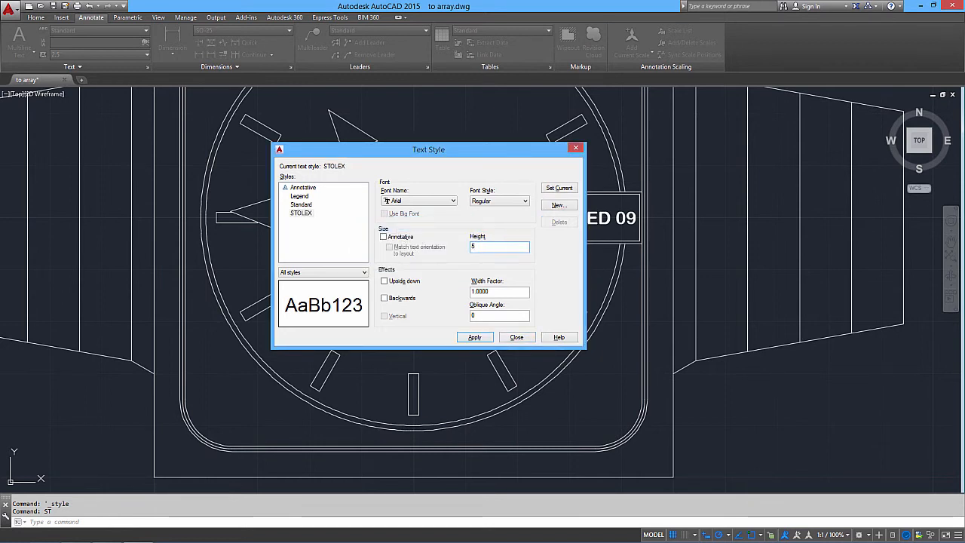
pyautogui.click(430, 201)
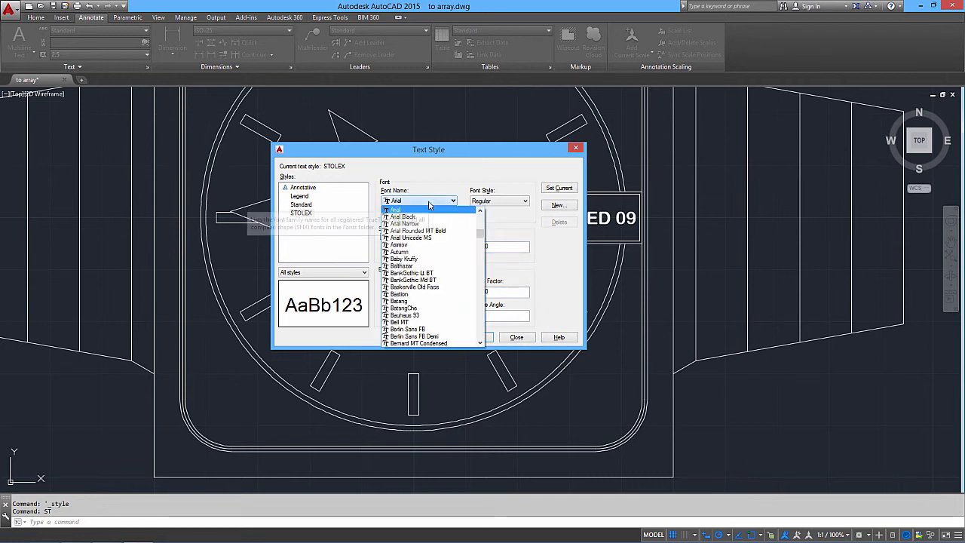
pyautogui.press('b')
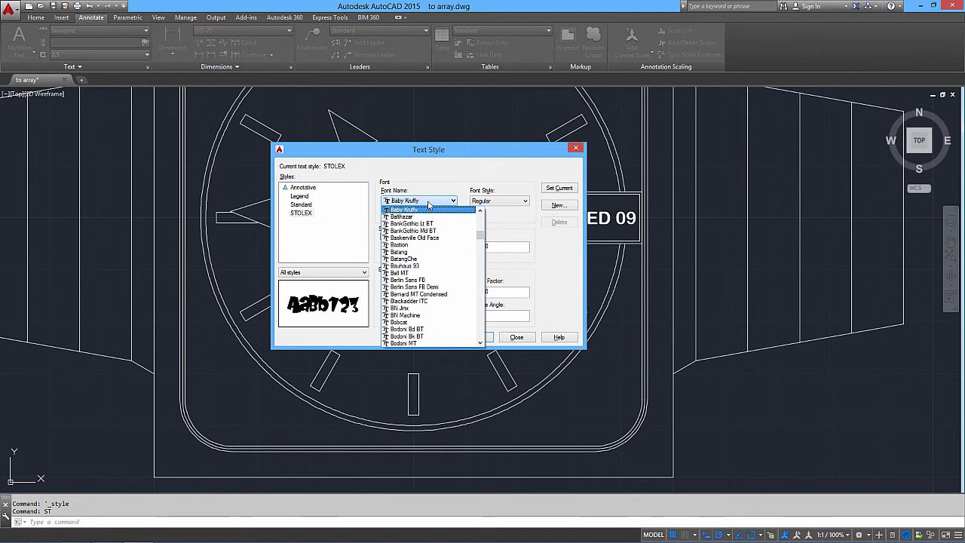
pyautogui.click(480, 343)
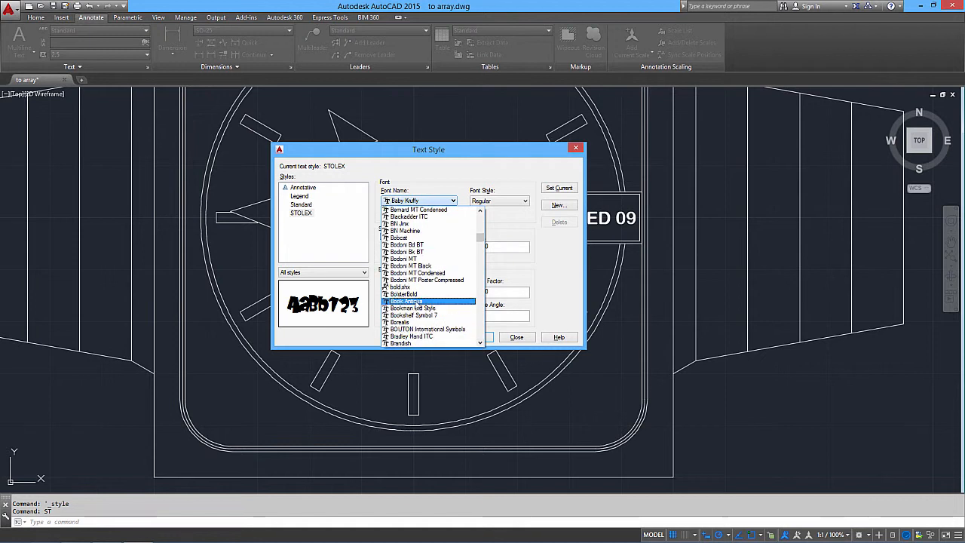
pyautogui.click(415, 303)
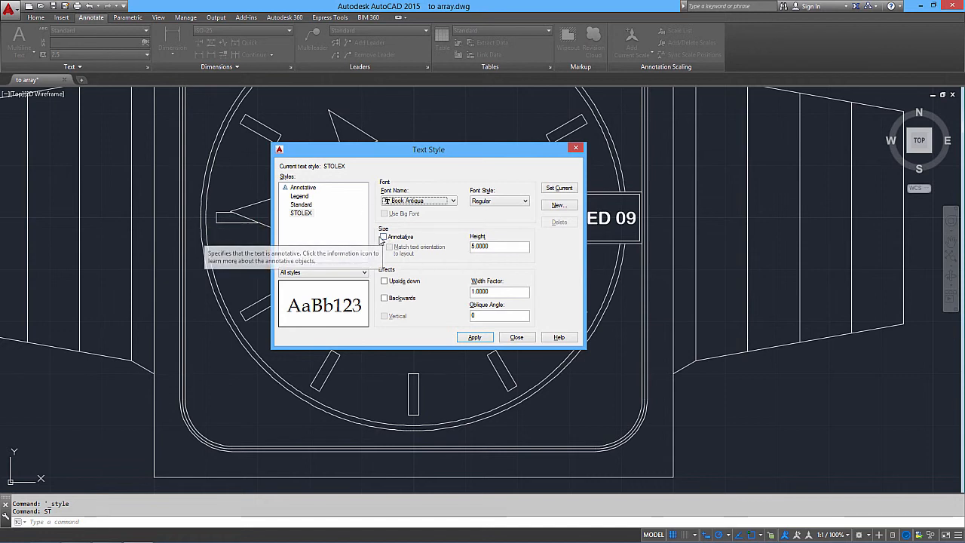
# Apply the STOLEX style changes, make the style current and close the Text Style settings
pyautogui.click(476, 338)
pyautogui.click(559, 188)
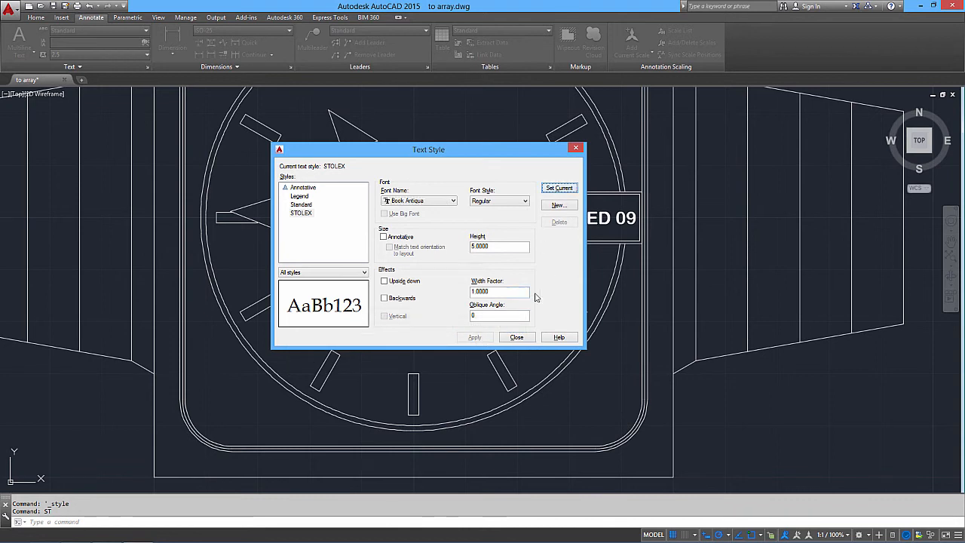
pyautogui.click(517, 337)
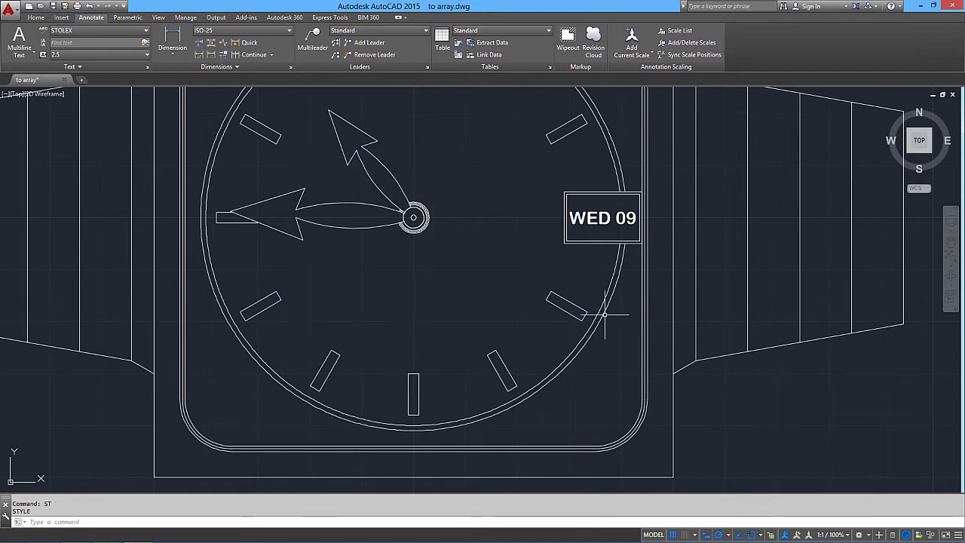
# Choose STOLEX as the current text style from the drawing's annotation styles
pyautogui.click(35, 17)
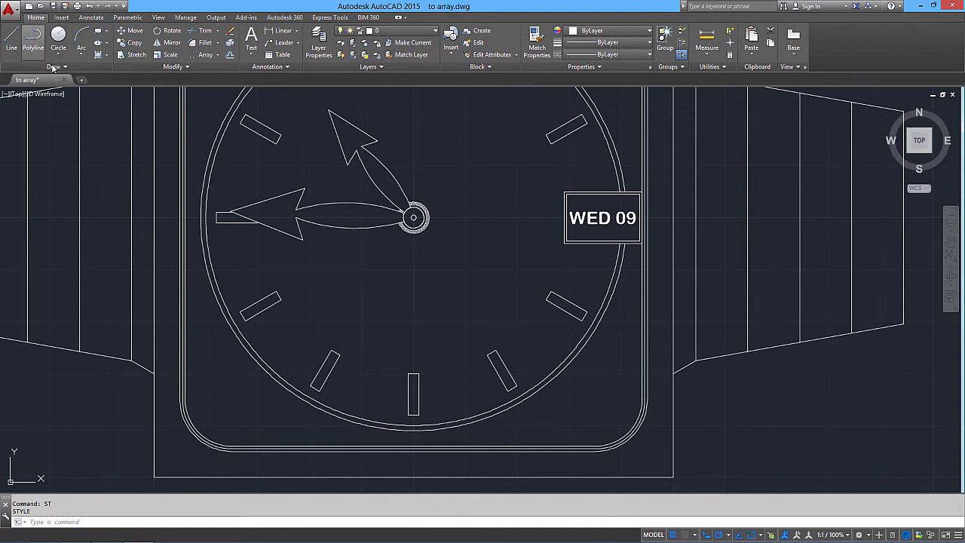
pyautogui.click(288, 68)
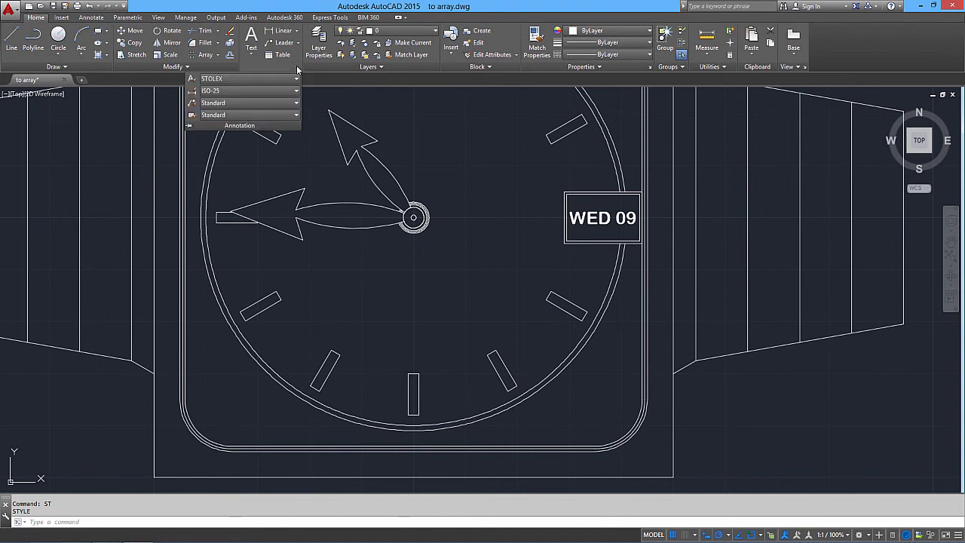
pyautogui.click(224, 79)
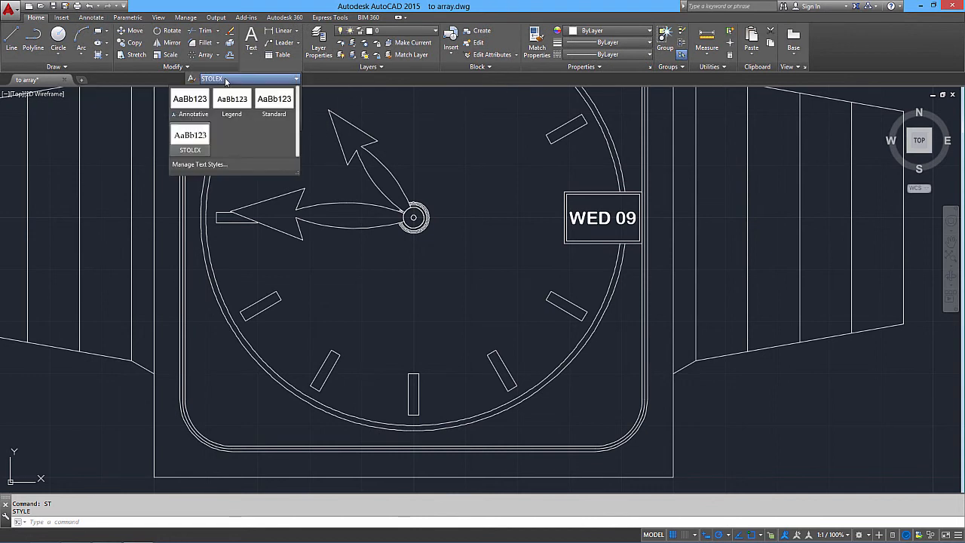
pyautogui.click(187, 138)
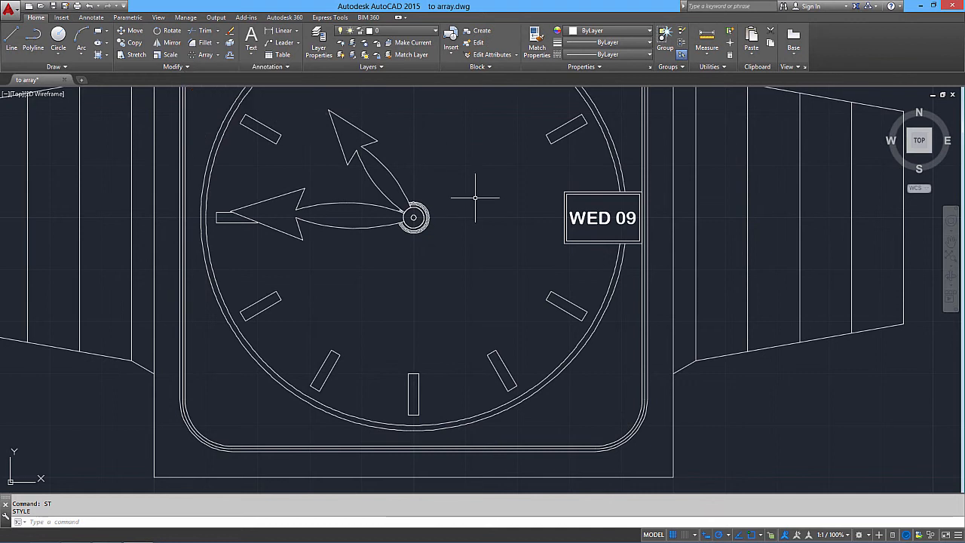
# Start a single-line text with its justification set to bottom center (BC)
pyautogui.click(251, 56)
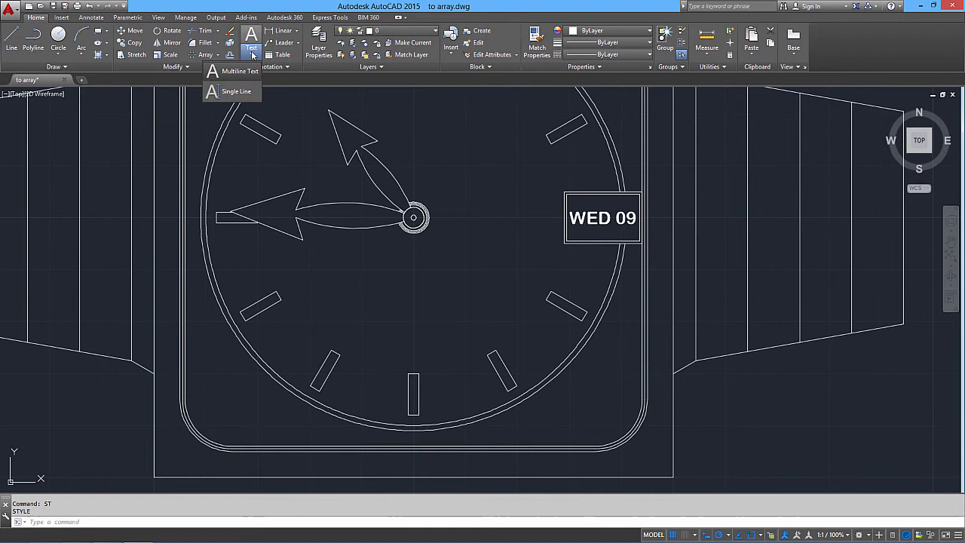
pyautogui.click(227, 92)
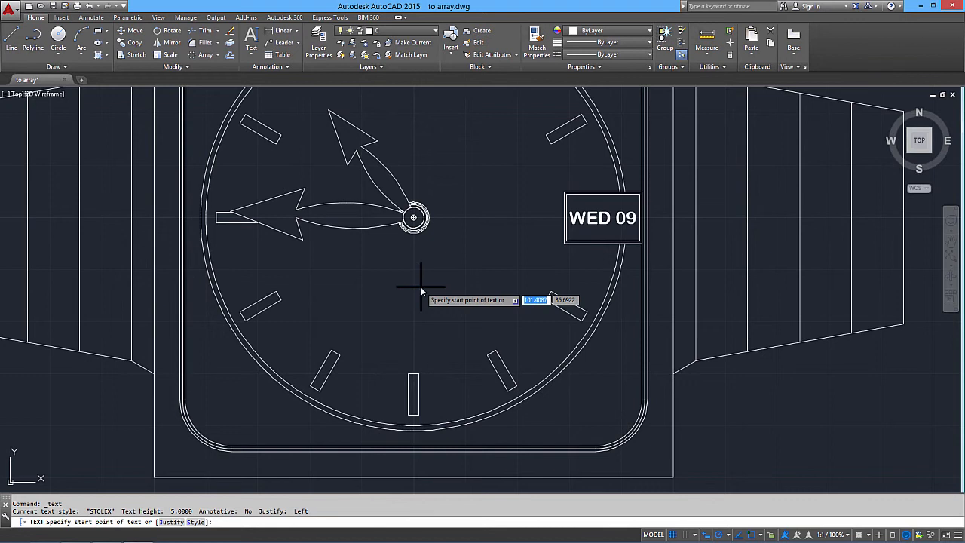
pyautogui.press('Down')
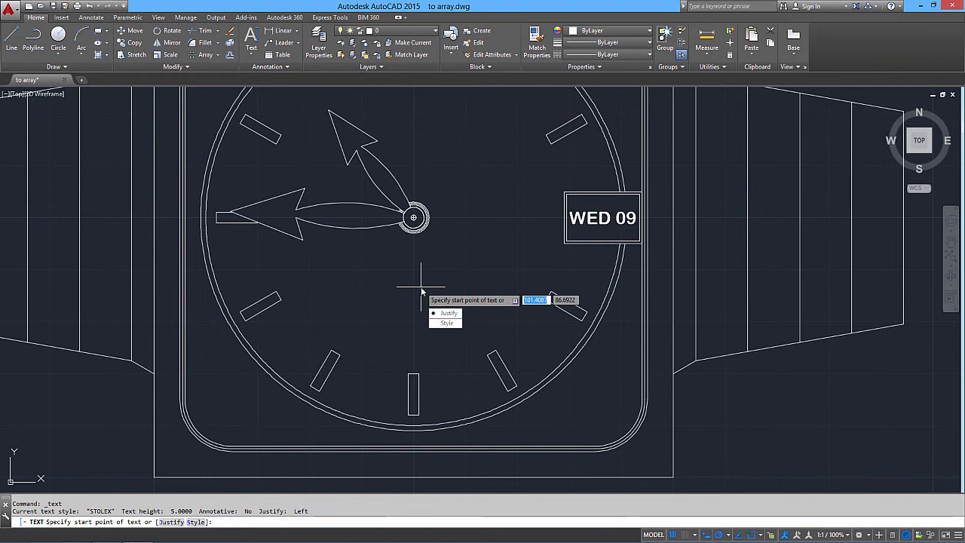
pyautogui.press('Return')
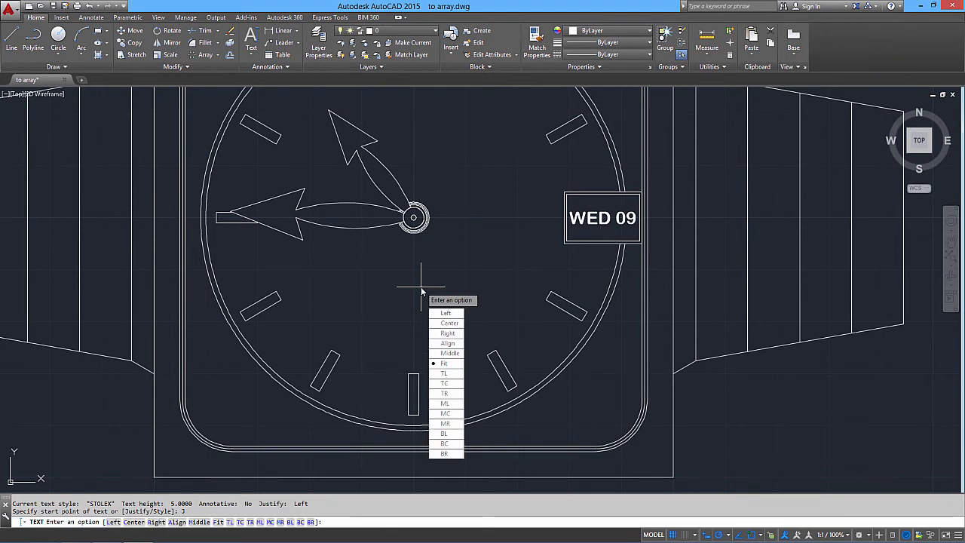
pyautogui.press('Down')
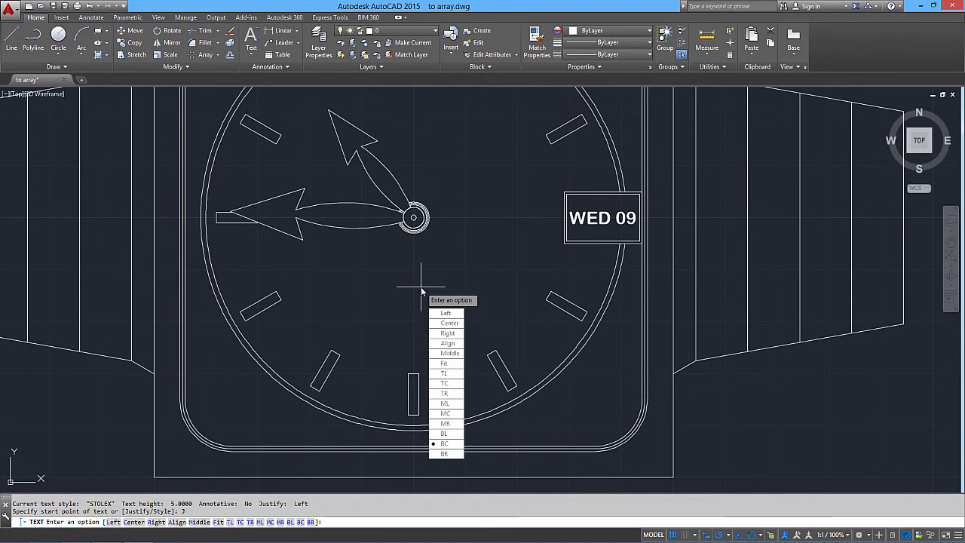
pyautogui.press('Return')
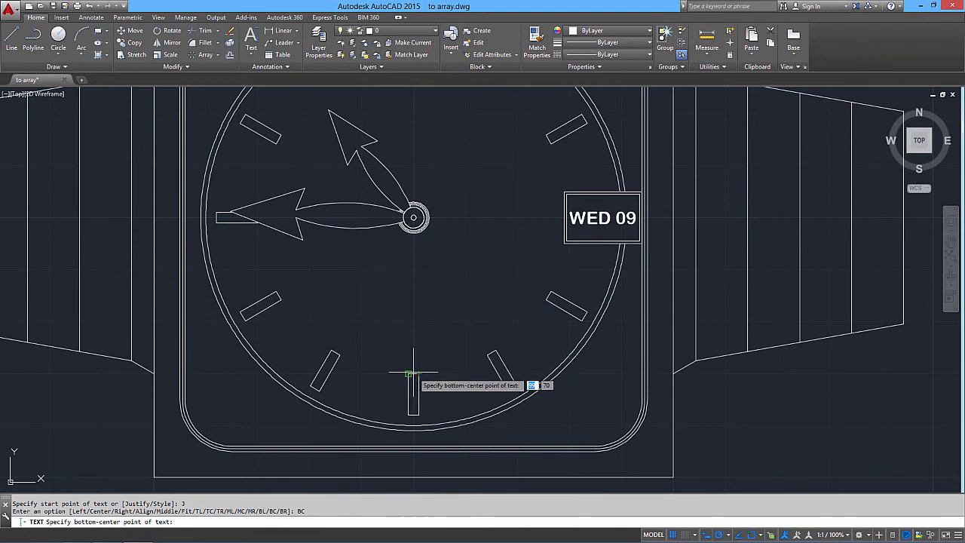
# Enable the Midpoint object snap and place the text's bottom-center point 5 units above the top-edge midpoint of the 6 o'clock marker
pyautogui.scroll(6, 414, 373)
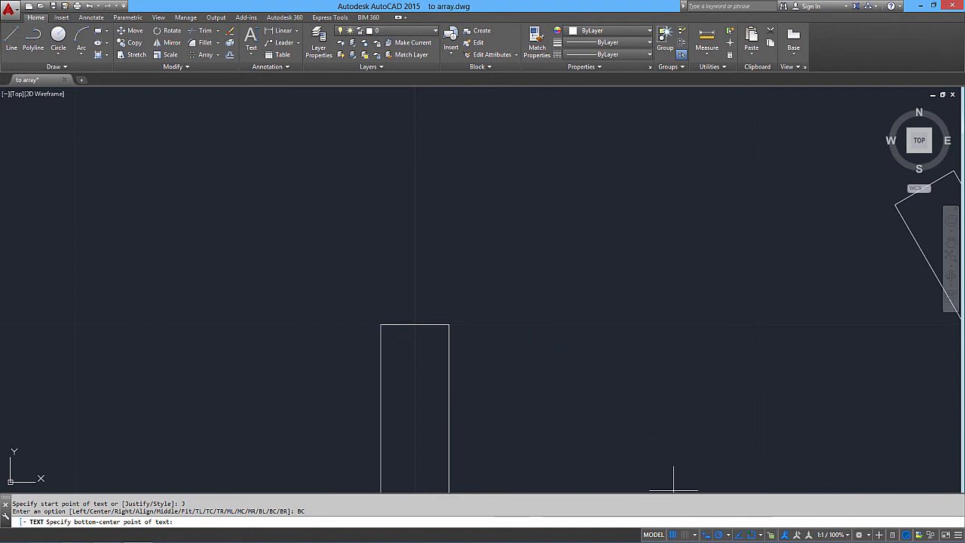
pyautogui.click(760, 534)
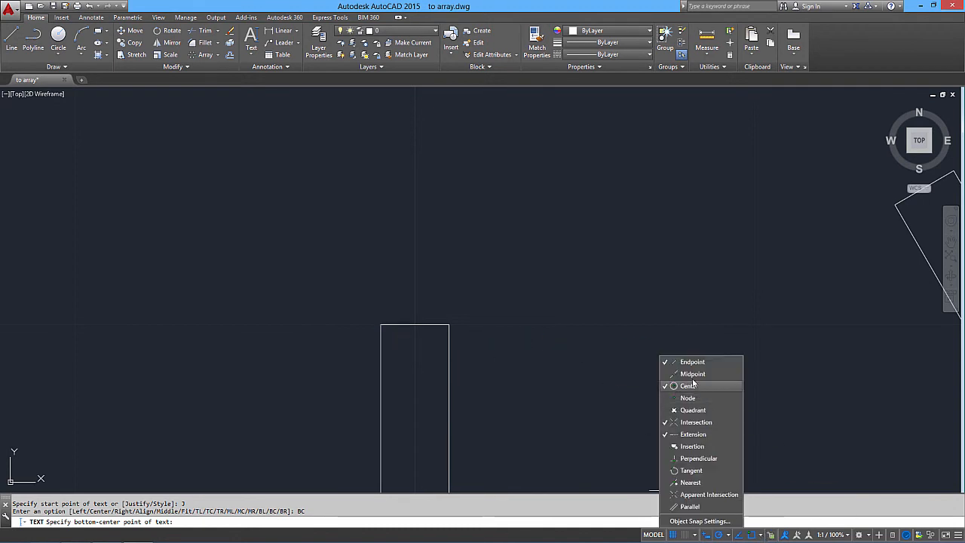
pyautogui.click(512, 310)
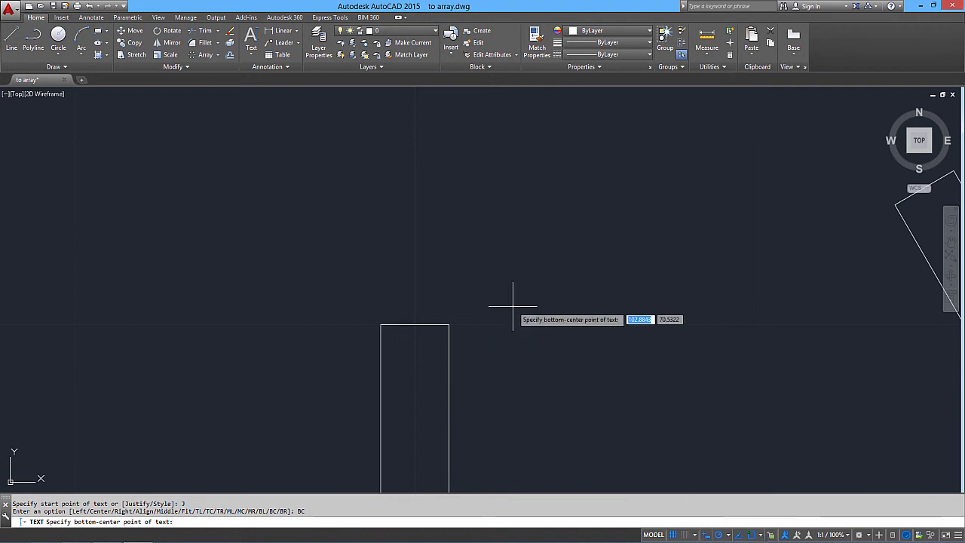
pyautogui.scroll(-4, 522, 324)
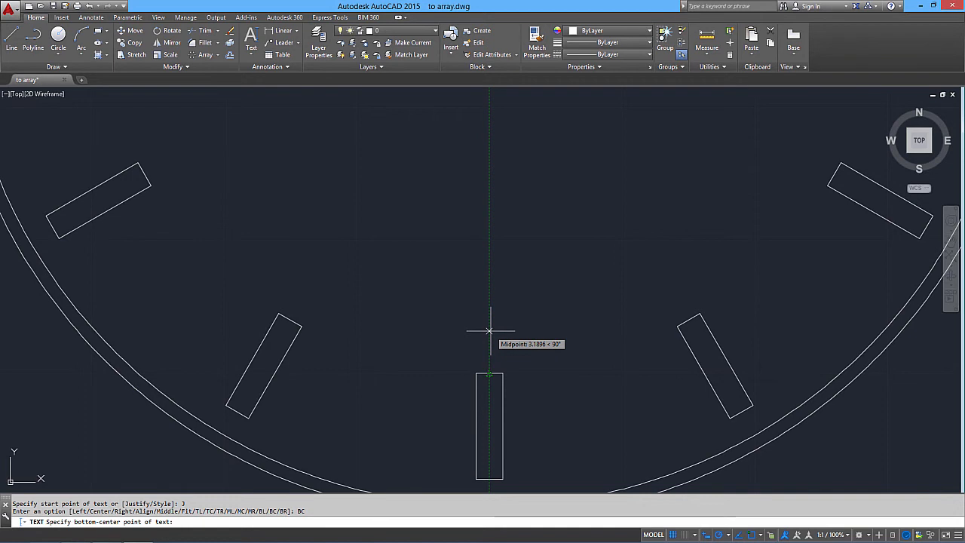
pyautogui.write('5')
pyautogui.press('Return')
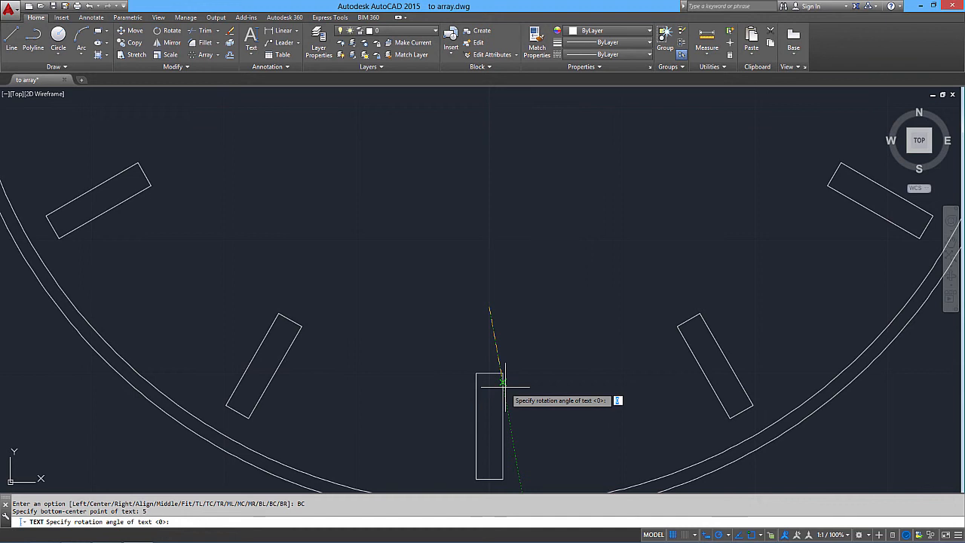
# Accept a rotation angle of 0, enter "STOLEX" as the text and finish the command
pyautogui.press('Return')
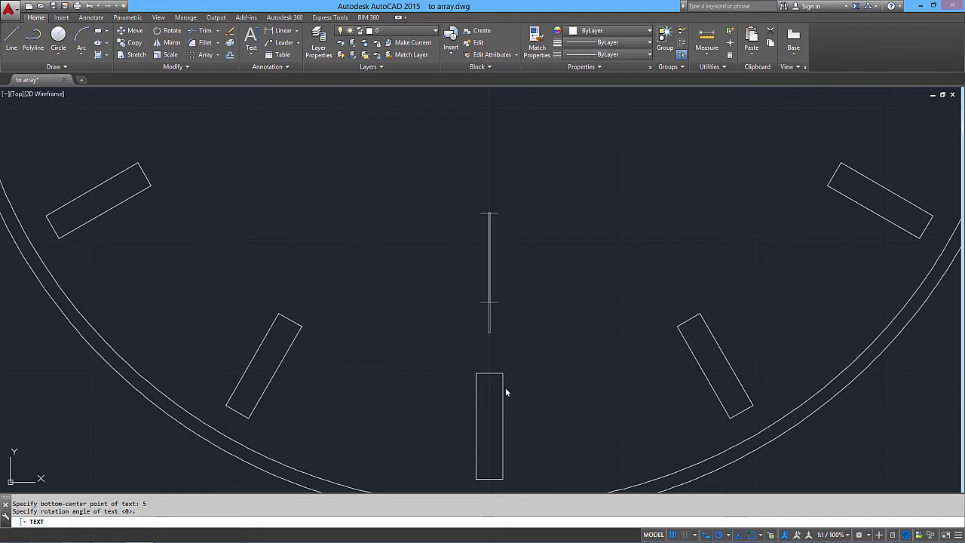
pyautogui.write('STOL')
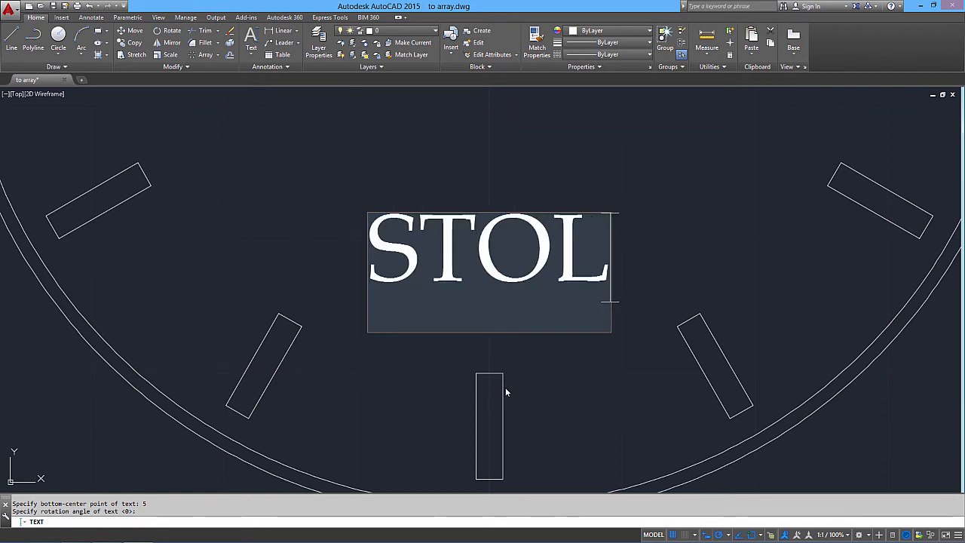
pyautogui.write('EX')
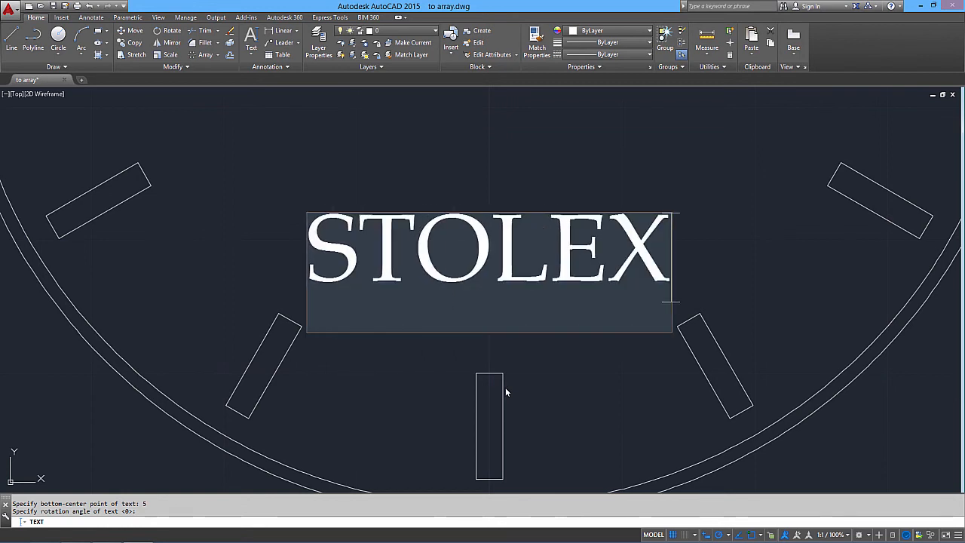
pyautogui.press('Return')
pyautogui.press('Return')
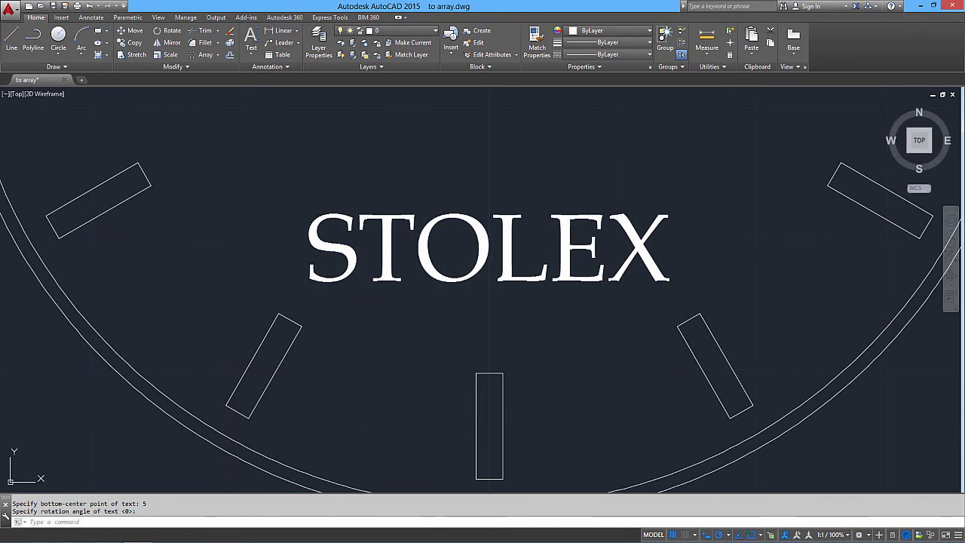
pyautogui.scroll(-8, 423, 281)
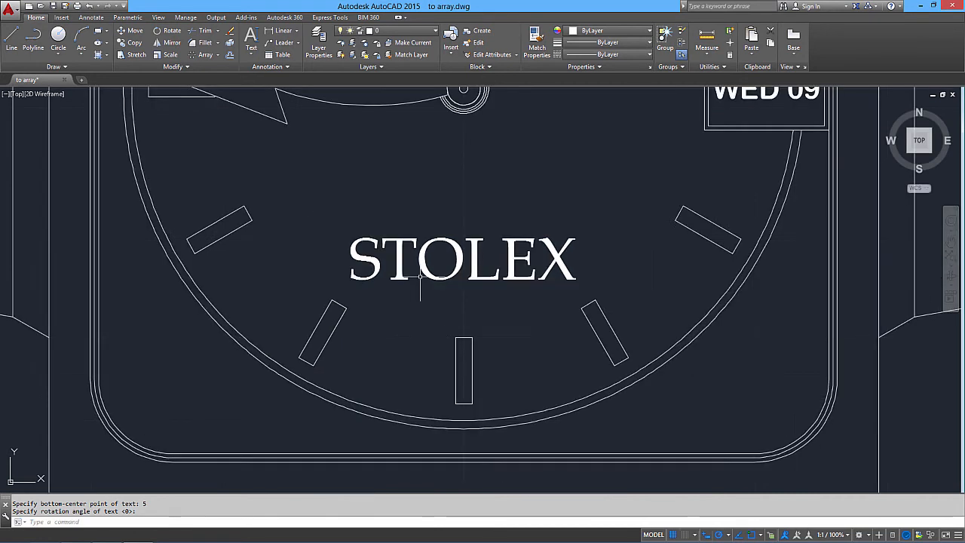
pyautogui.moveTo(447, 302); pyautogui.dragTo(487, 321, button='middle')
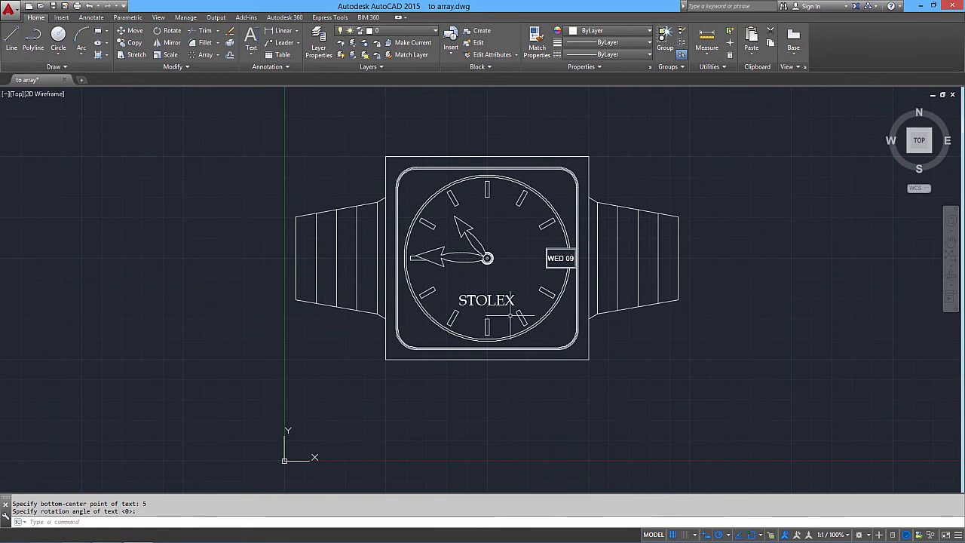
pyautogui.scroll(2, 521, 319)
pyautogui.moveTo(500, 278); pyautogui.dragTo(514, 322, button='middle')
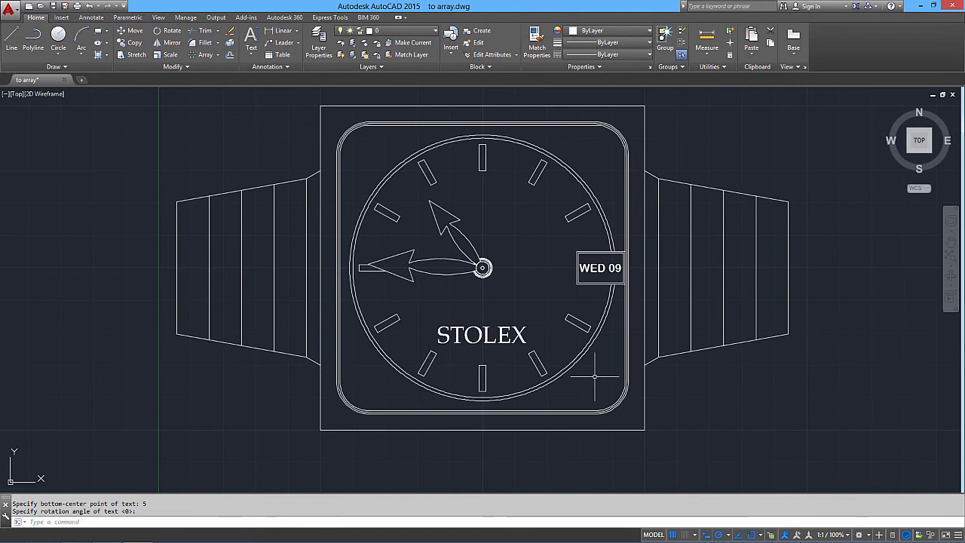